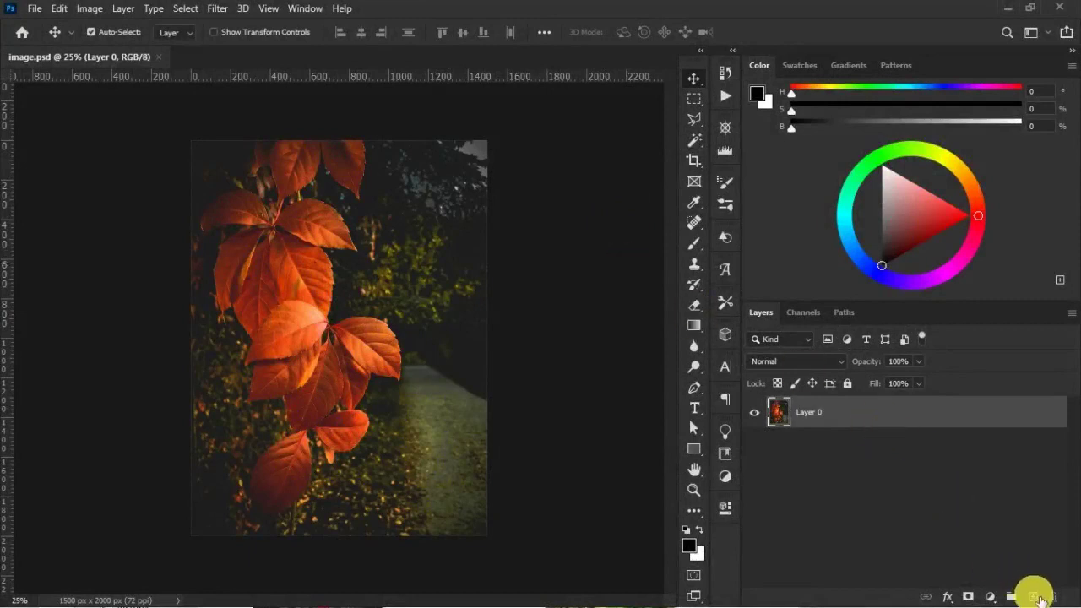
- On a new layer, draw a white 728 × 1072 px rectangle with all corners rounded to 50 px
left_click(1032, 596)
left_click(693, 449)
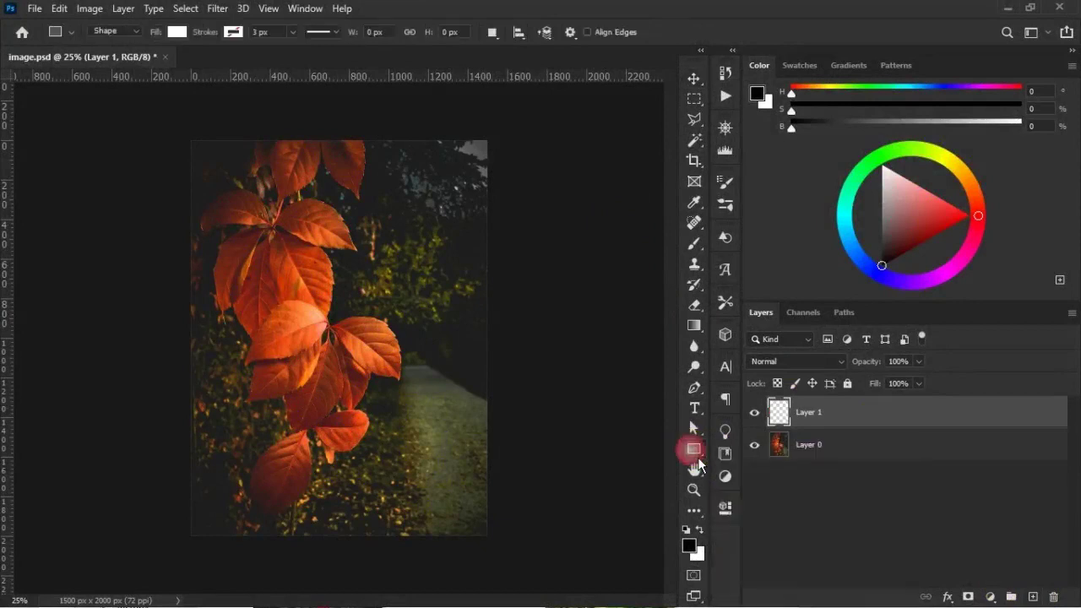
left_click_drag(310, 209, 453, 417)
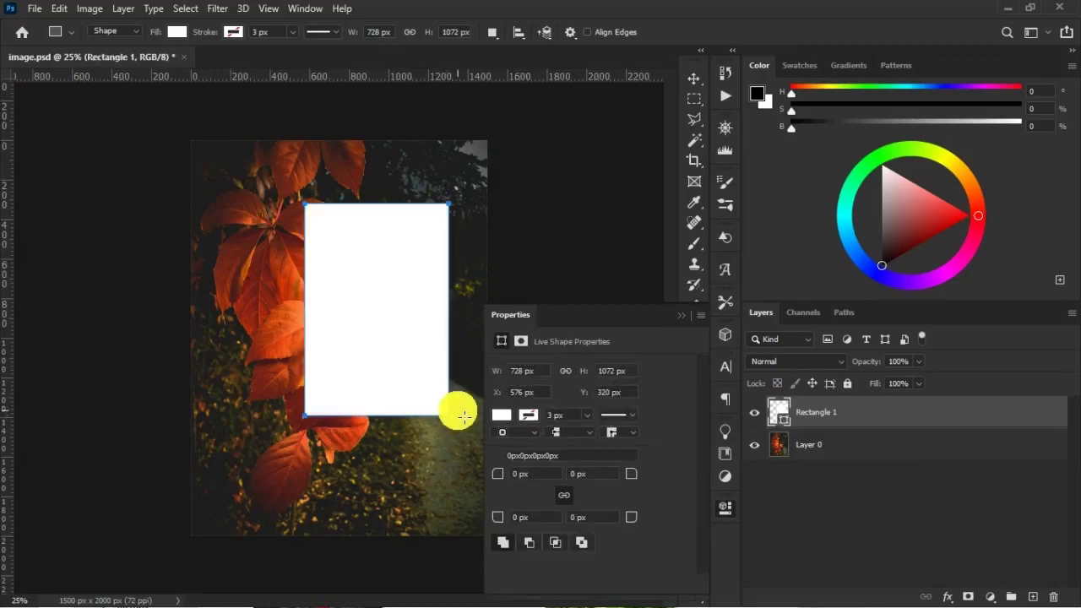
left_click(521, 474)
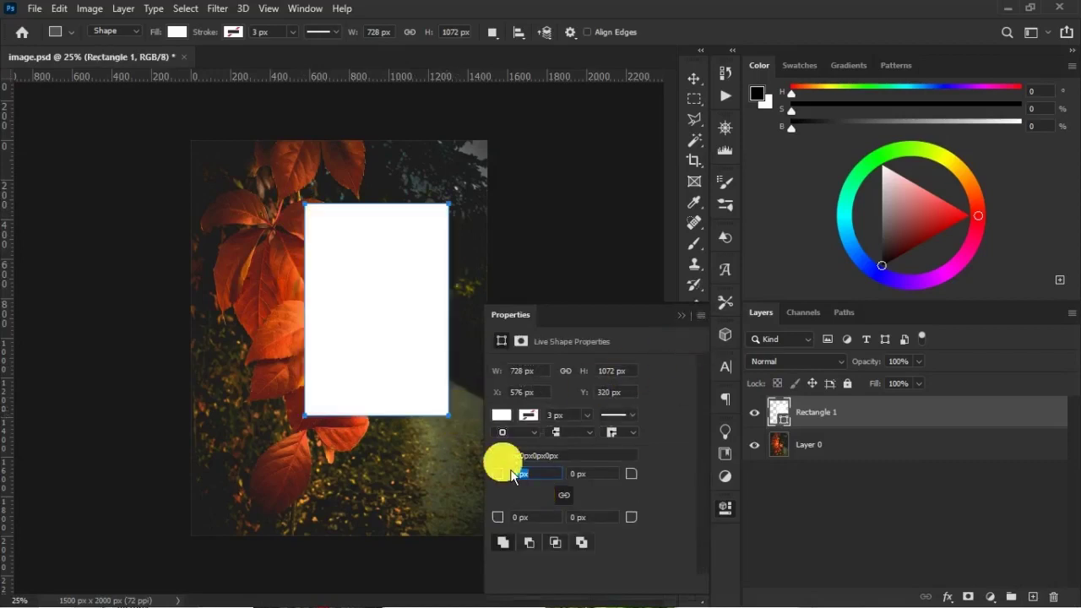
type("50")
key("Tab")
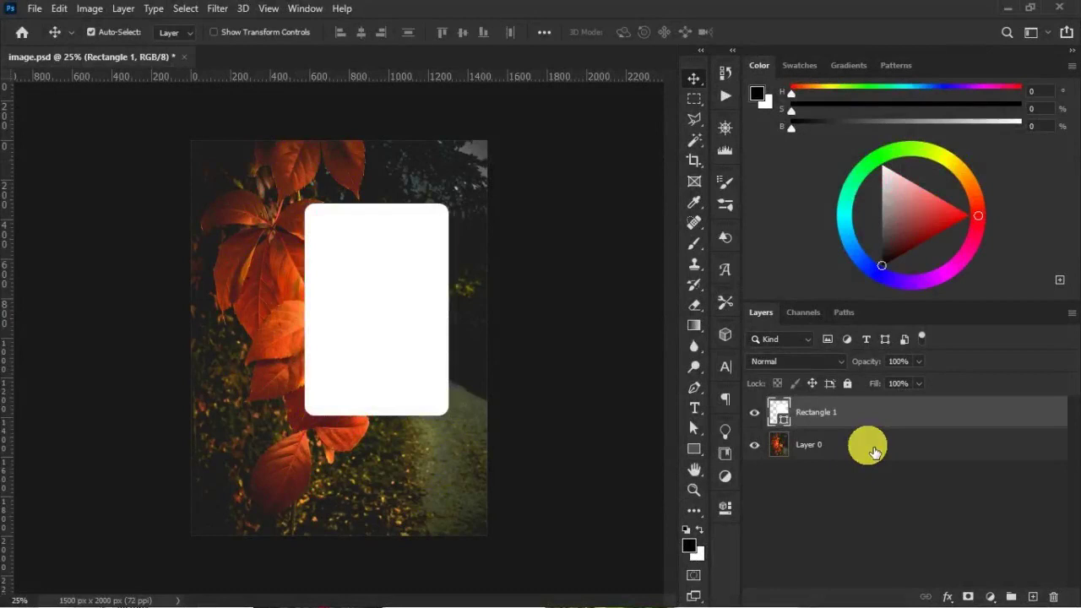
- Duplicate the photo Layer 0 and move the copy above Rectangle 1
left_click(875, 452)
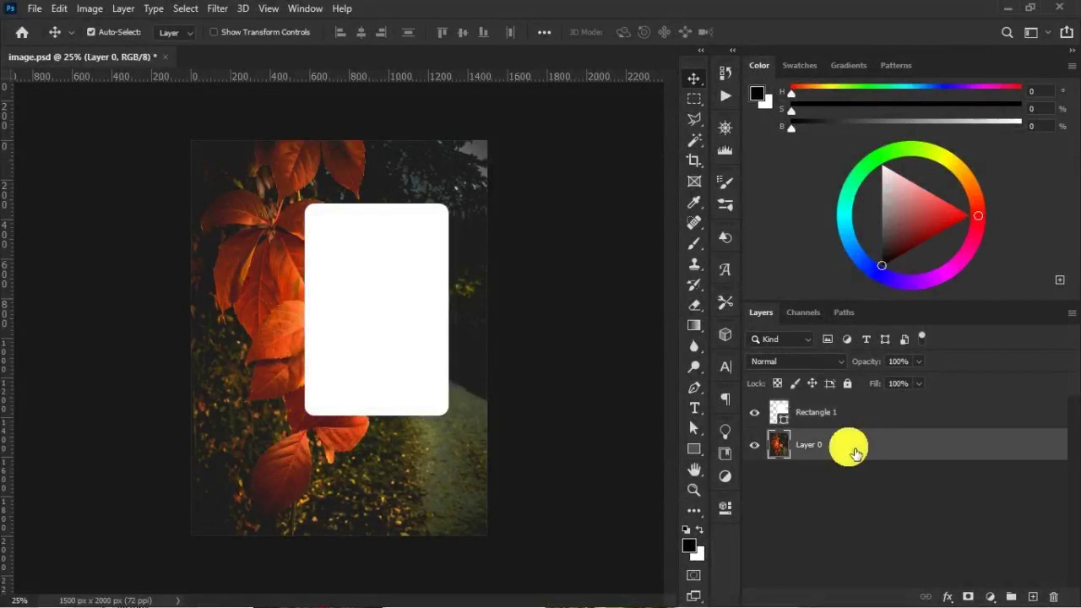
right_click(863, 449)
left_click(908, 86)
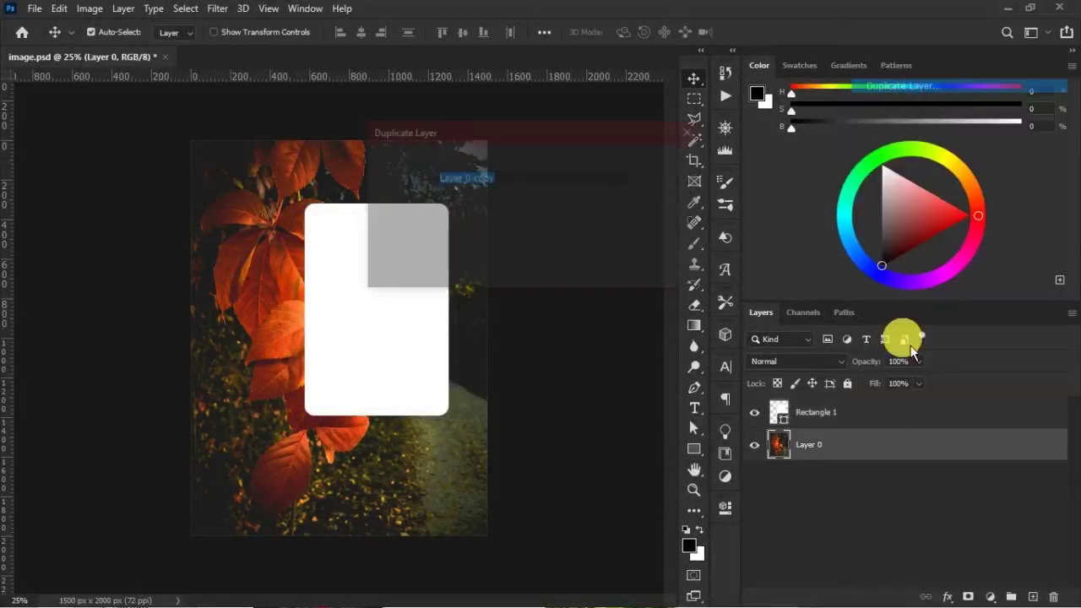
left_click(655, 169)
left_click_drag(861, 447, 864, 410)
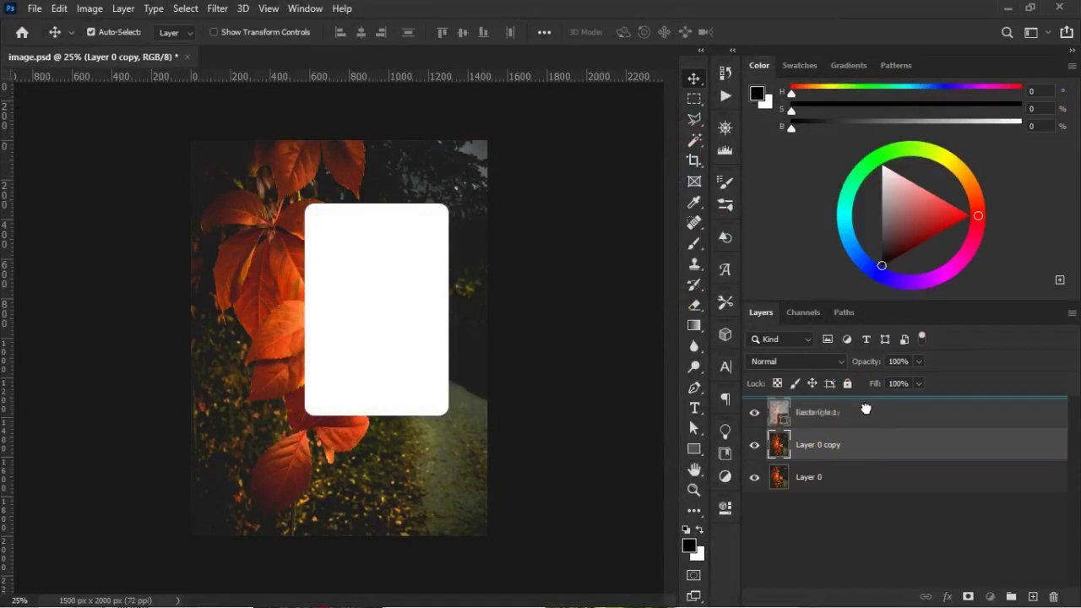
- Convert Layer 0 copy to a Smart Object and apply a 15 px Gaussian Blur
right_click(861, 413)
left_click(755, 221)
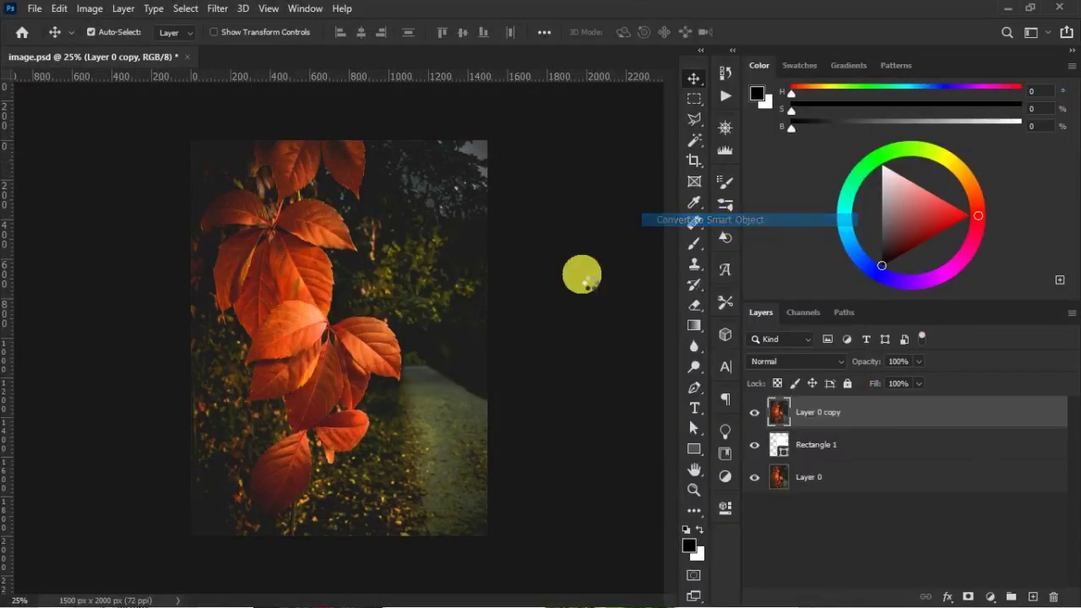
left_click(217, 10)
mouse_move(270, 187)
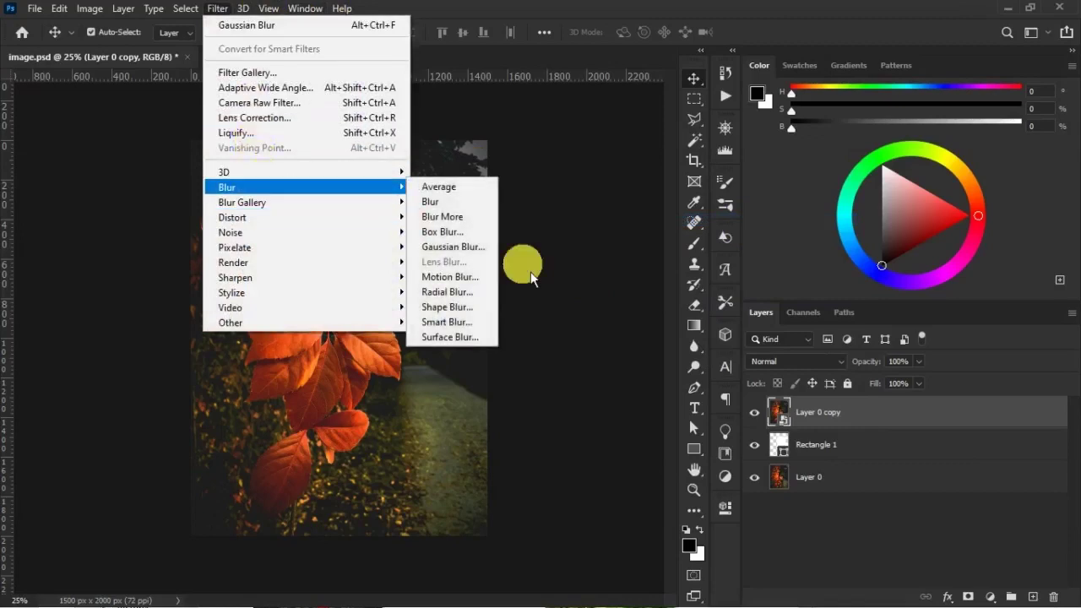
left_click(480, 252)
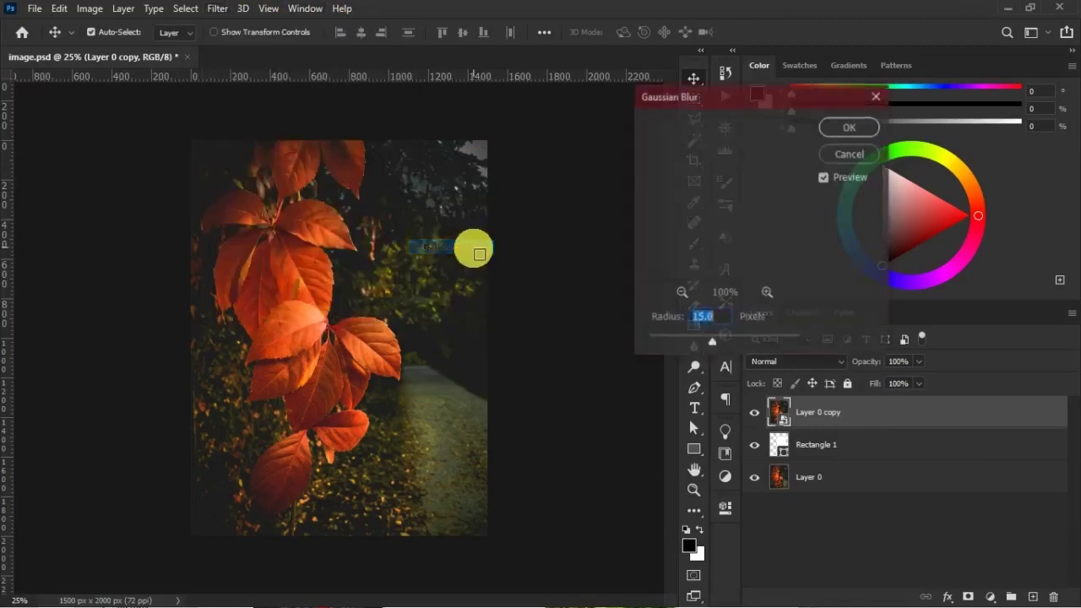
left_click(712, 343)
left_click(724, 345)
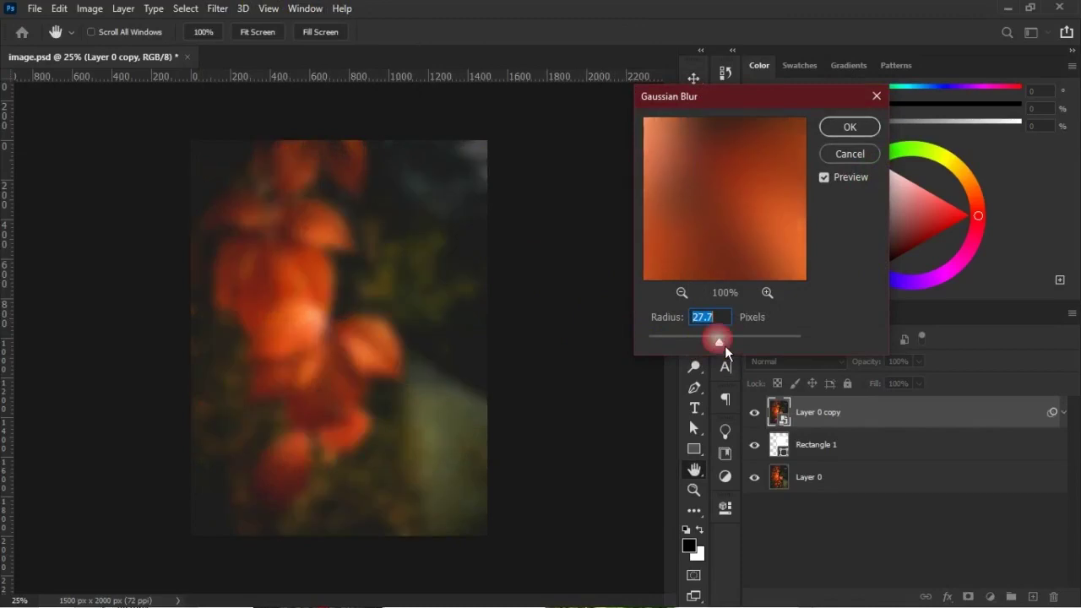
type("15")
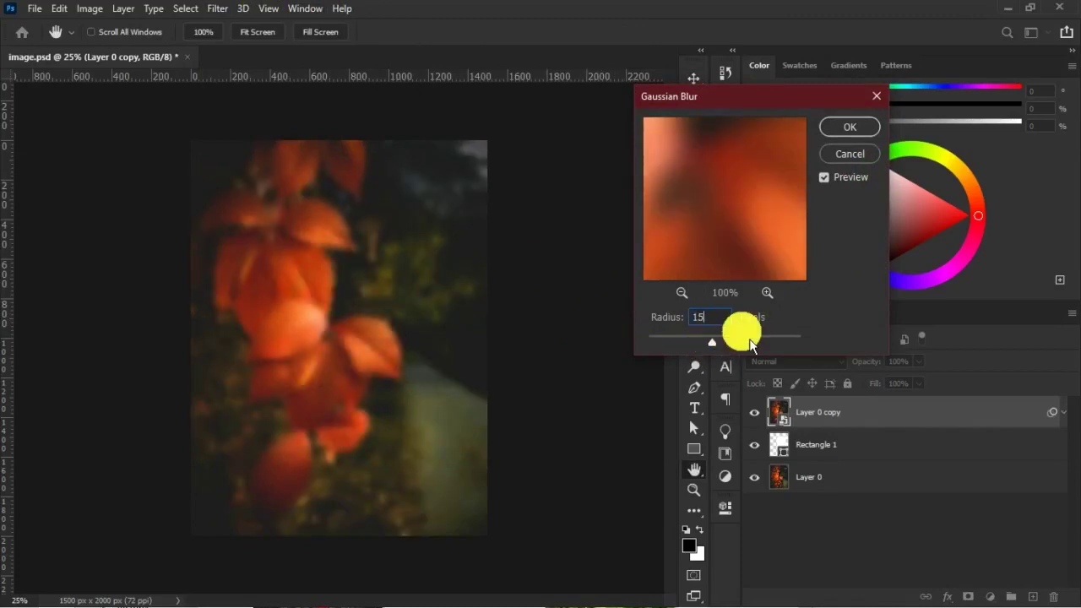
left_click(849, 126)
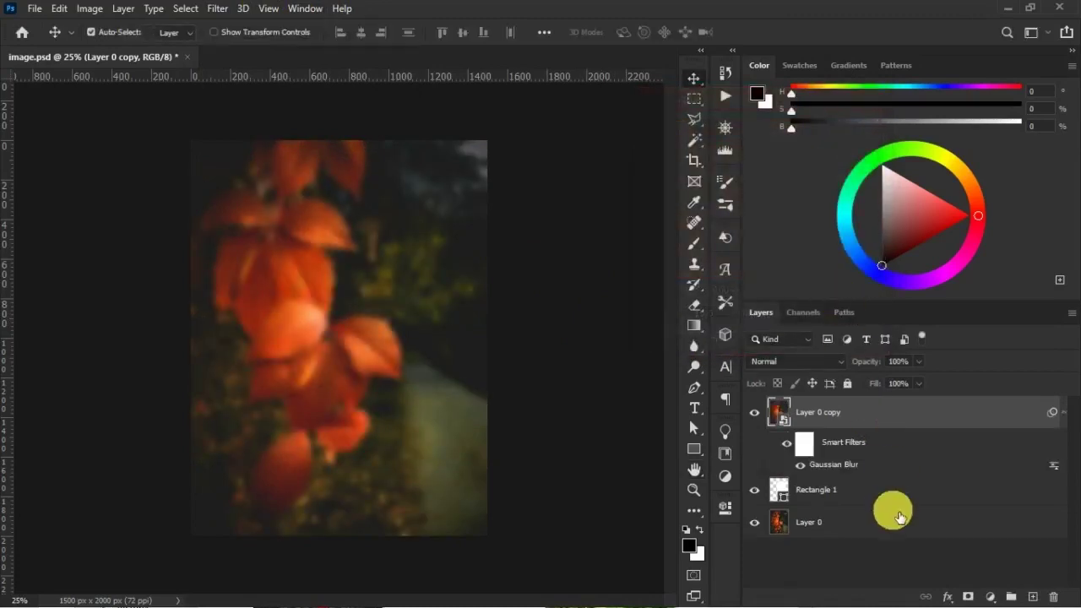
- Clip the blurred copy to Rectangle 1 and select the rectangle layer
right_click(887, 418)
left_click(784, 367)
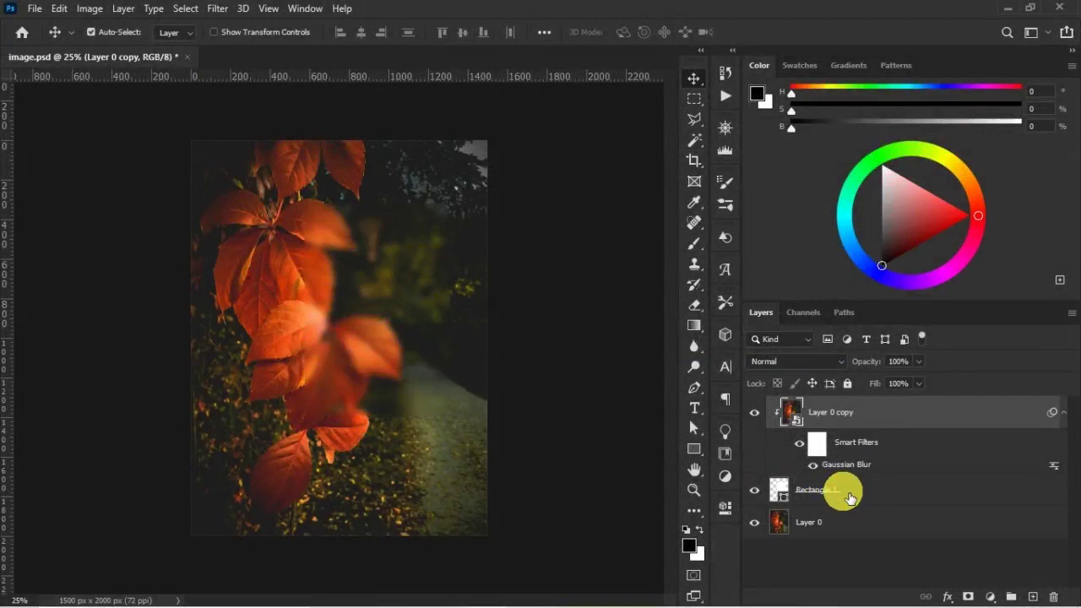
left_click(861, 494)
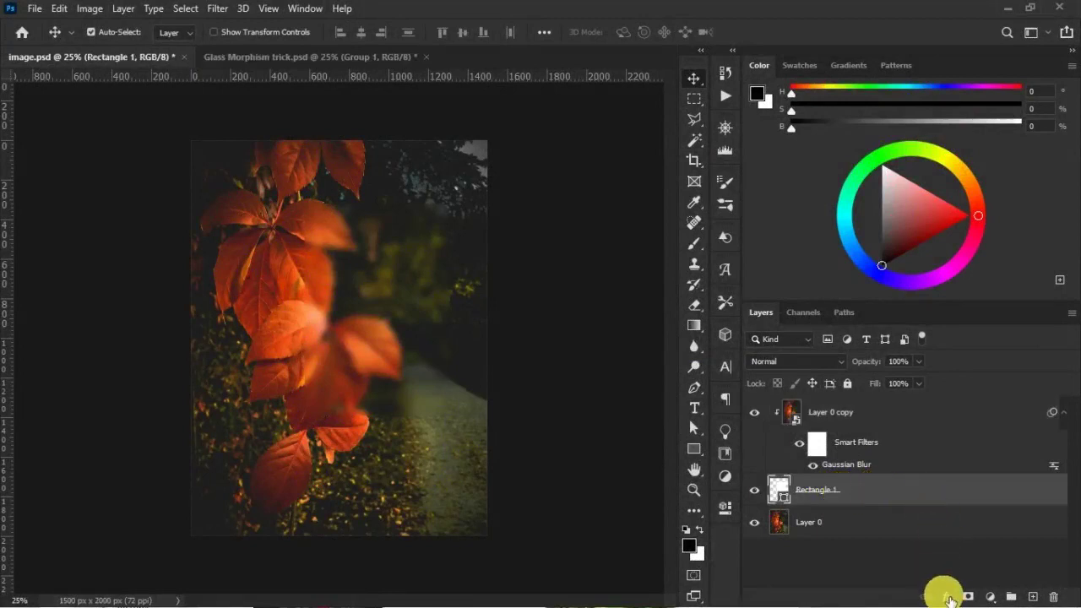
- Add a Gradient Overlay to the rectangle and change its black stop to light grey 939393
left_click(947, 596)
left_click(964, 553)
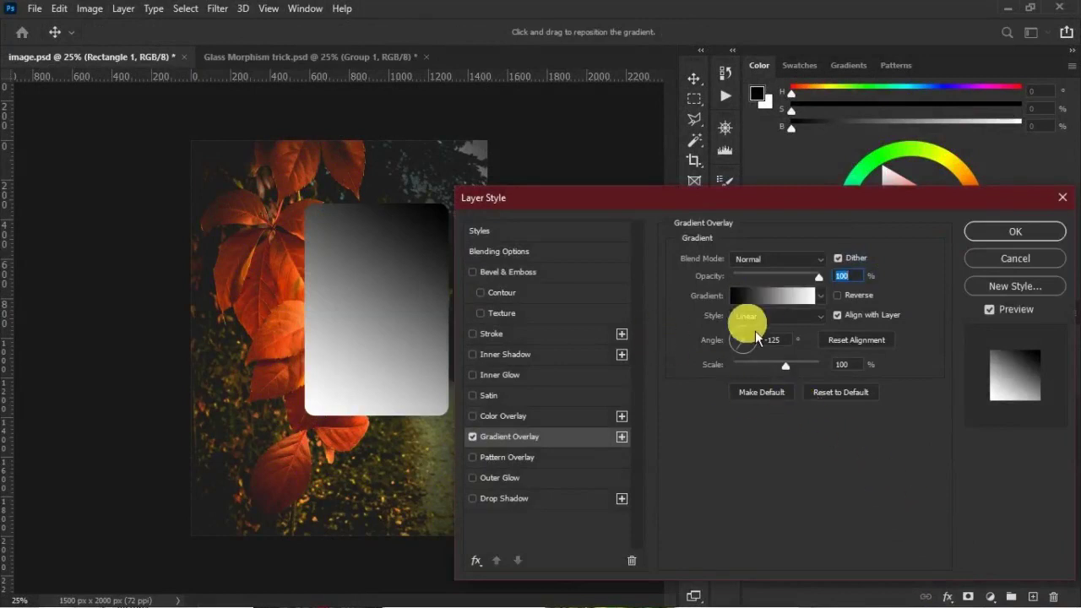
left_click(776, 309)
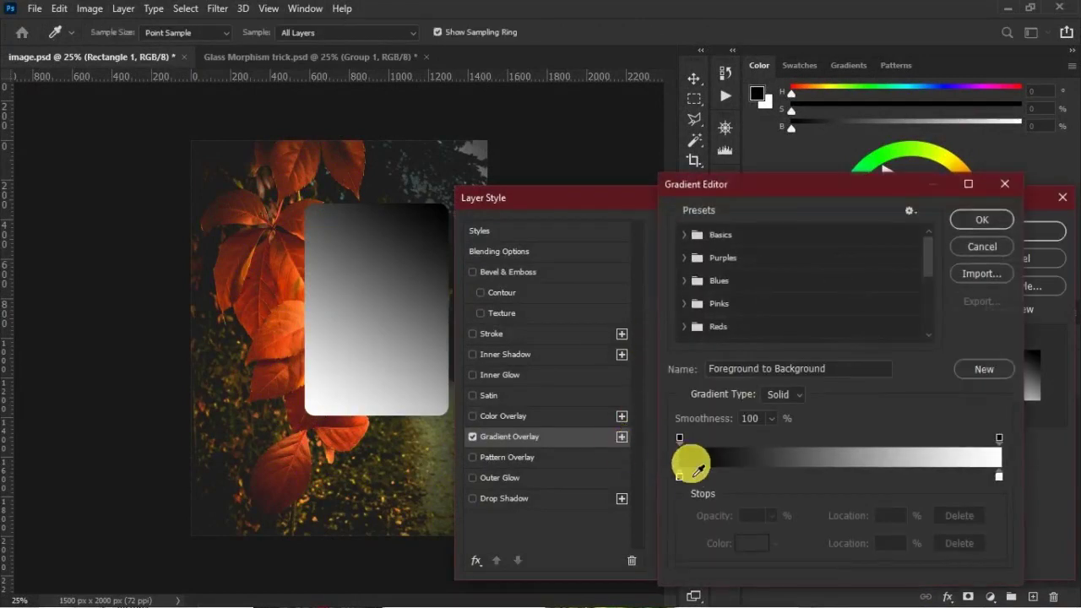
left_click(680, 477)
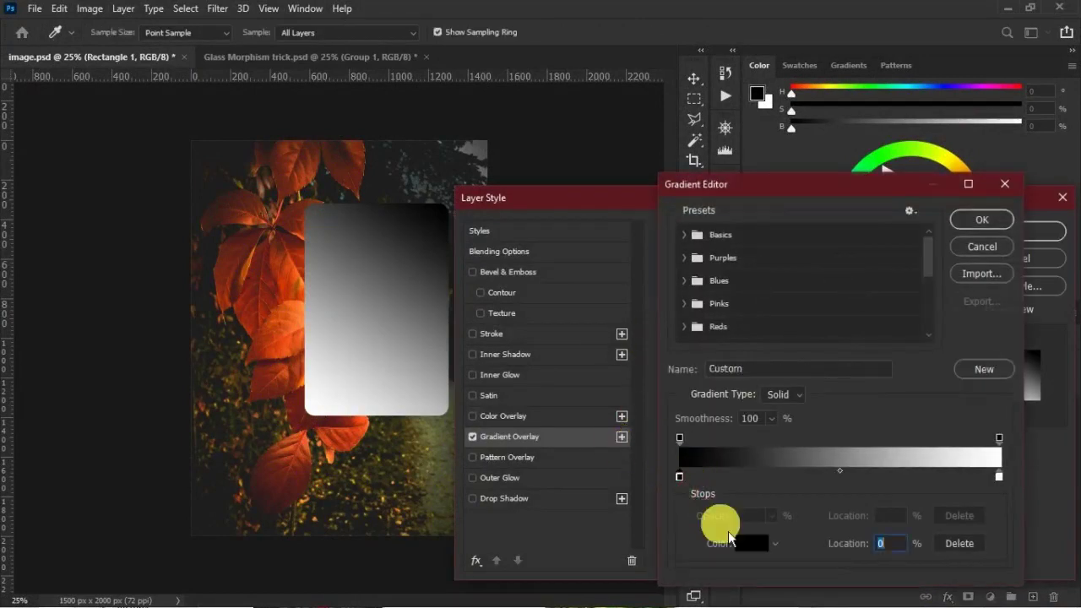
left_click(751, 542)
type("939393")
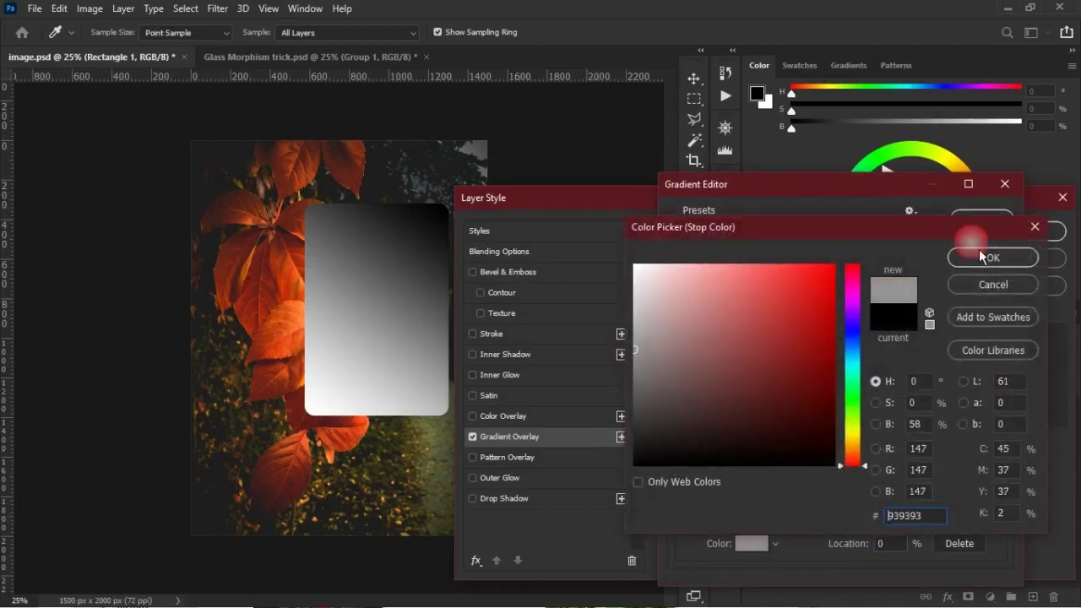
left_click(995, 258)
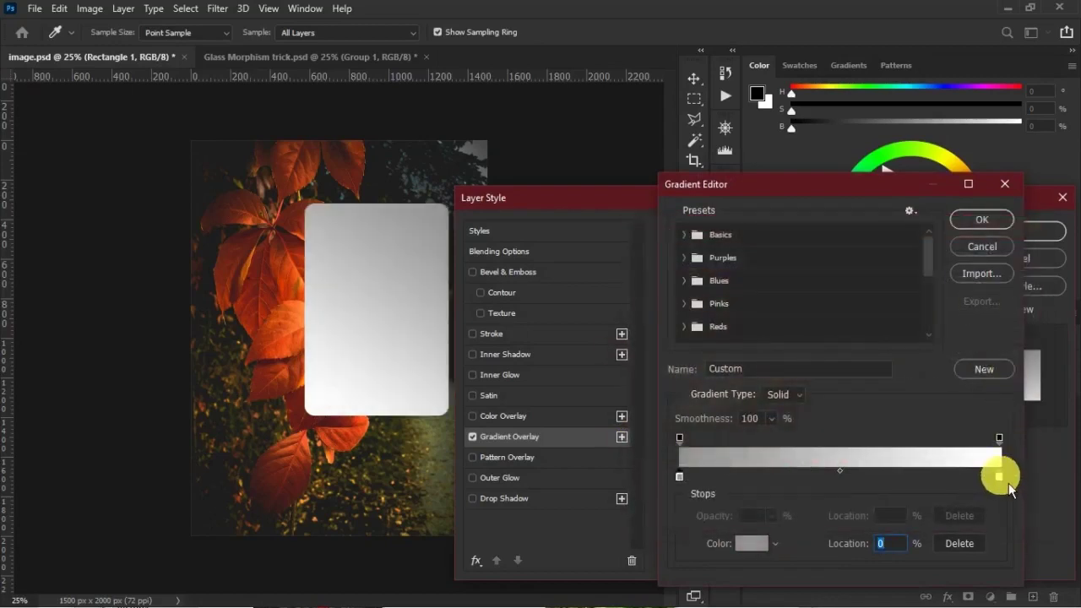
- Keep the right stop white and set the opacity stops to 40 and 8
left_click(999, 478)
left_click(751, 543)
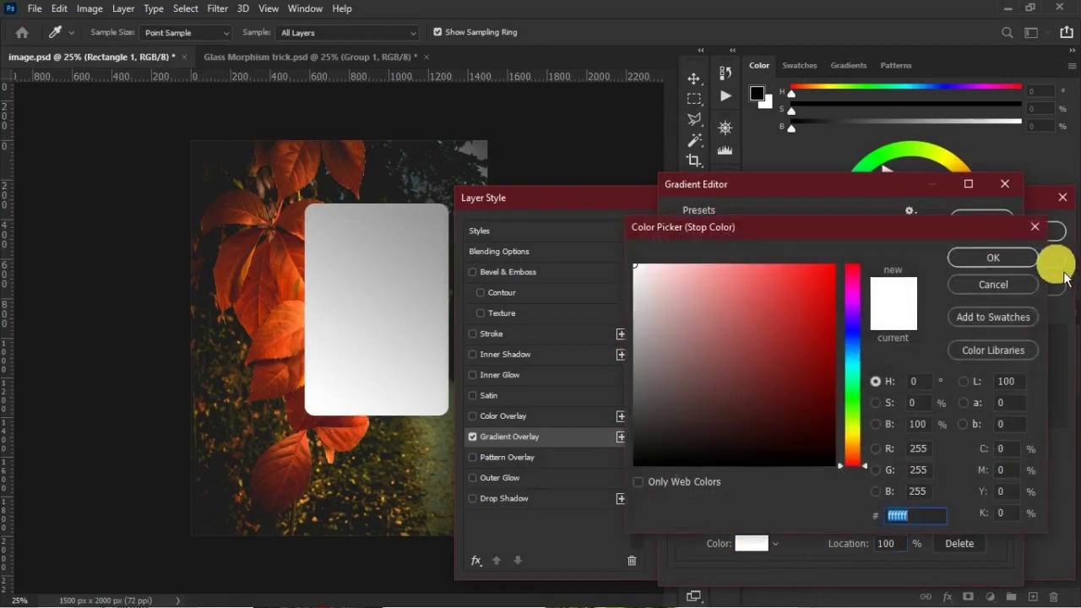
left_click(987, 256)
left_click(680, 437)
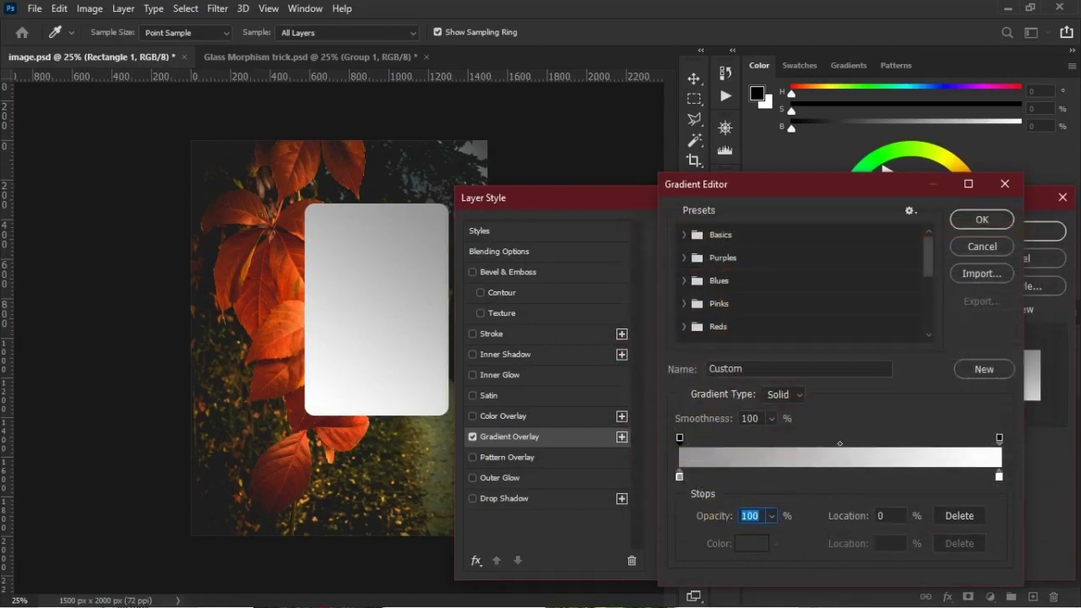
type("40")
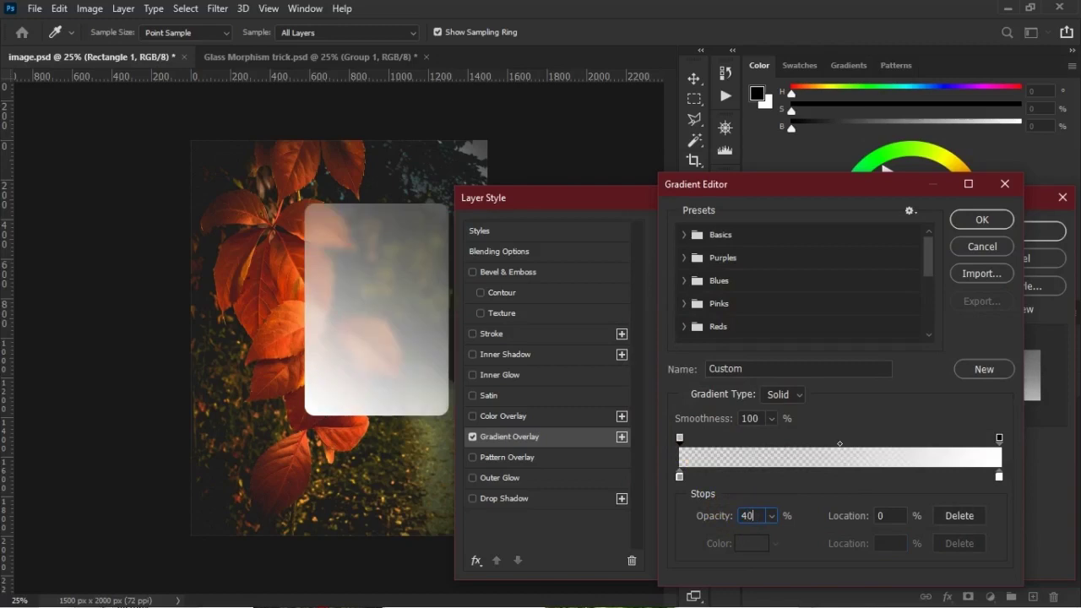
left_click(999, 439)
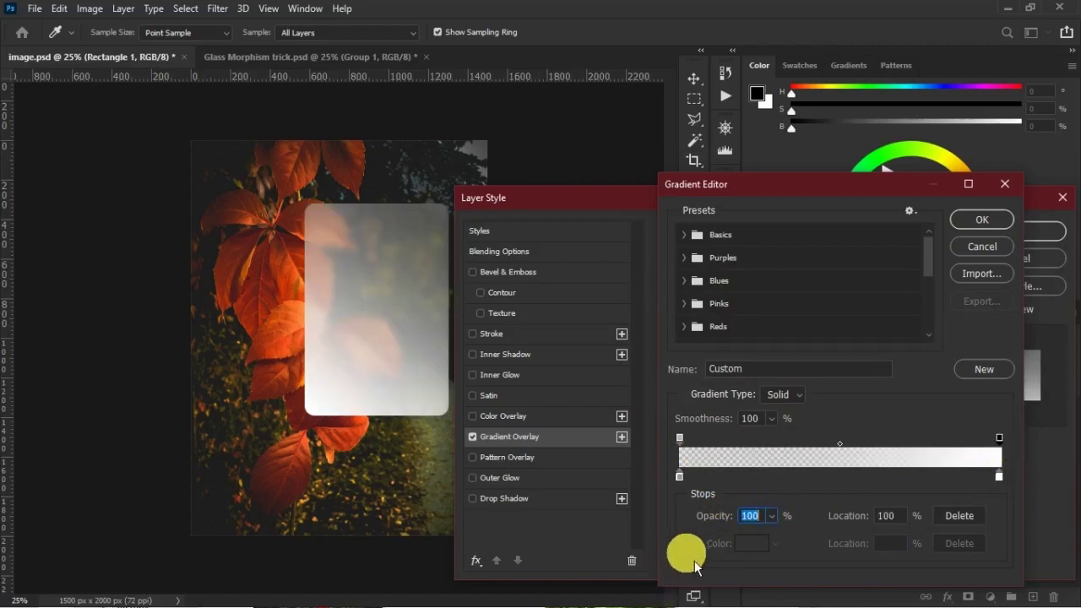
type("8")
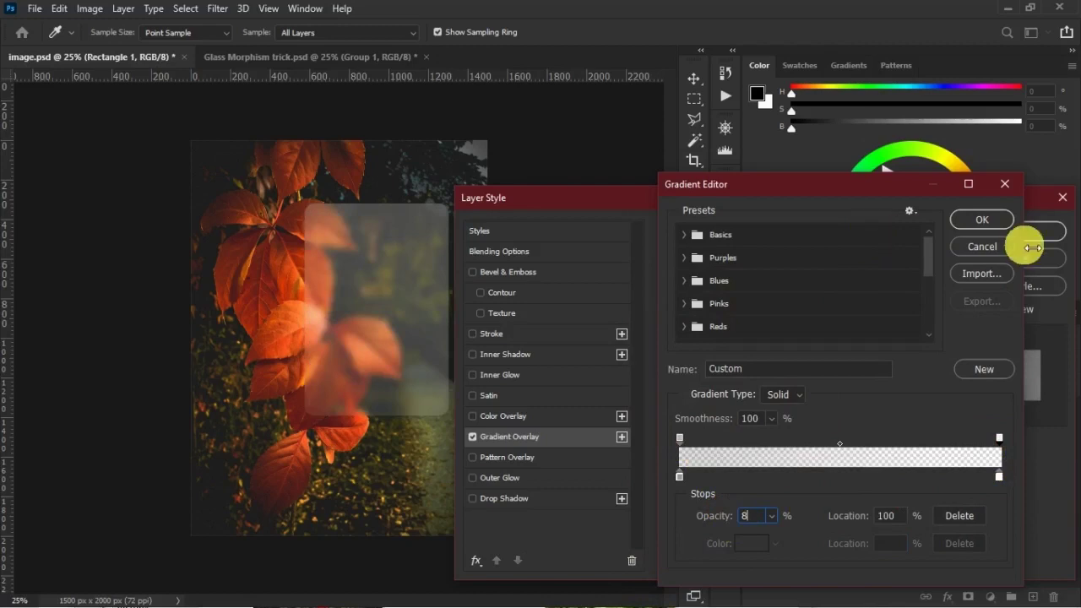
left_click(1002, 227)
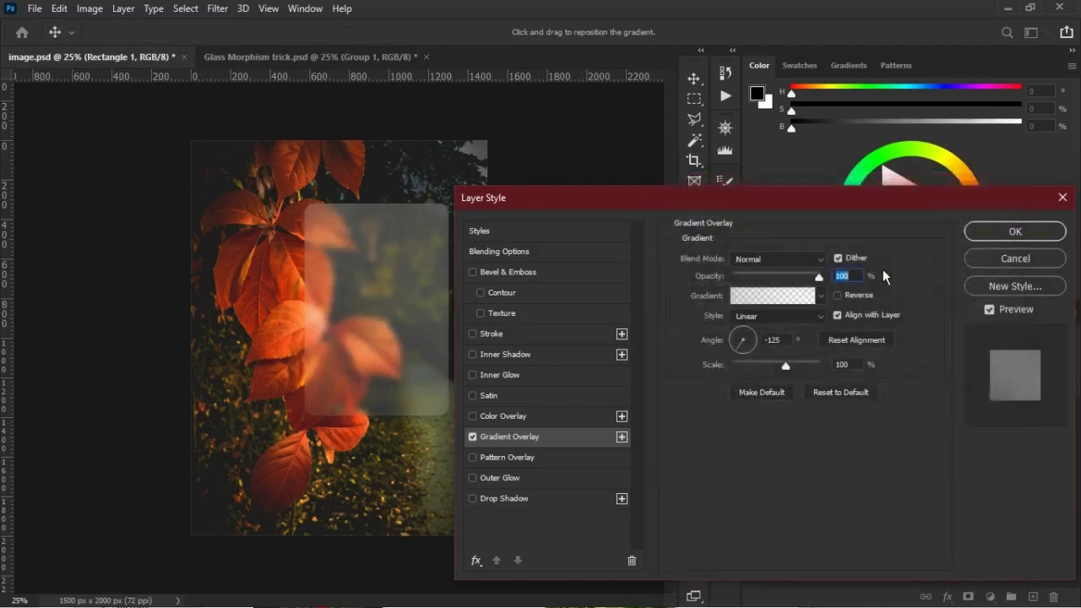
- Set the overlay opacity to 20% and its angle to -125°
left_click(771, 275)
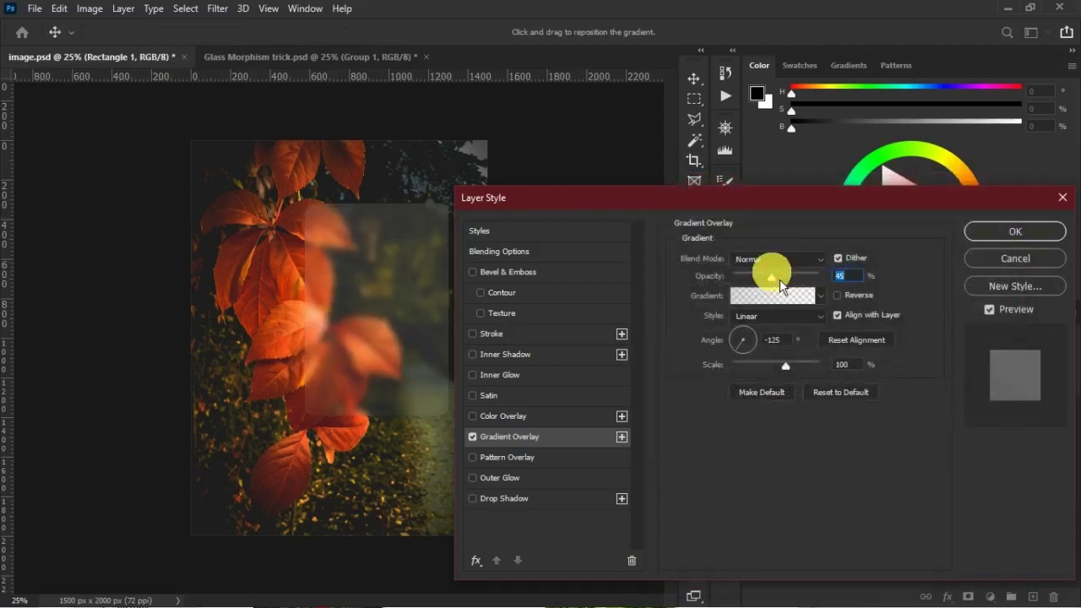
type("28")
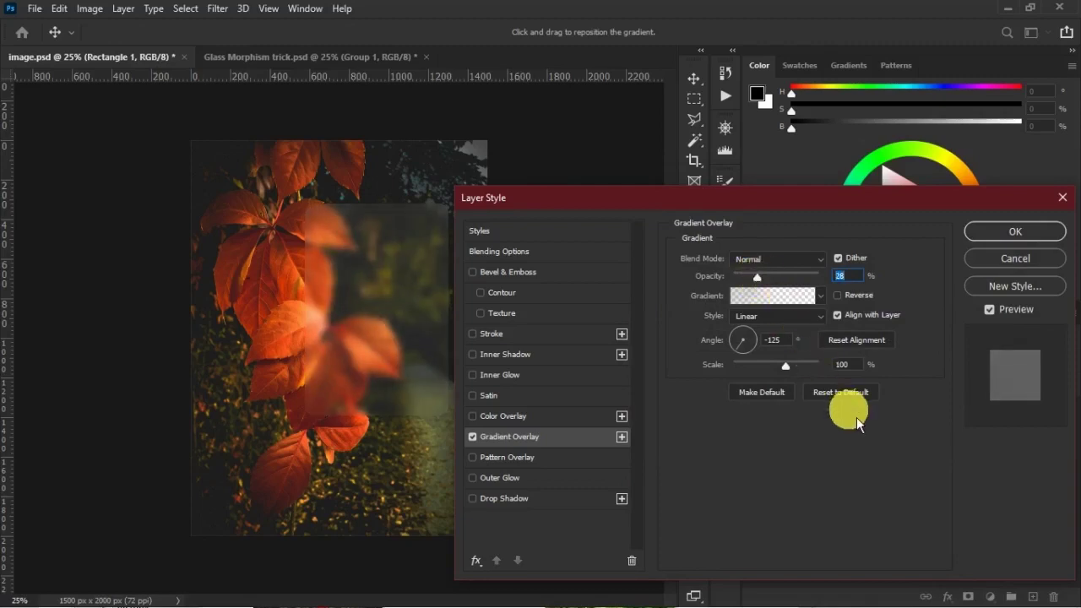
type("20")
key("Tab")
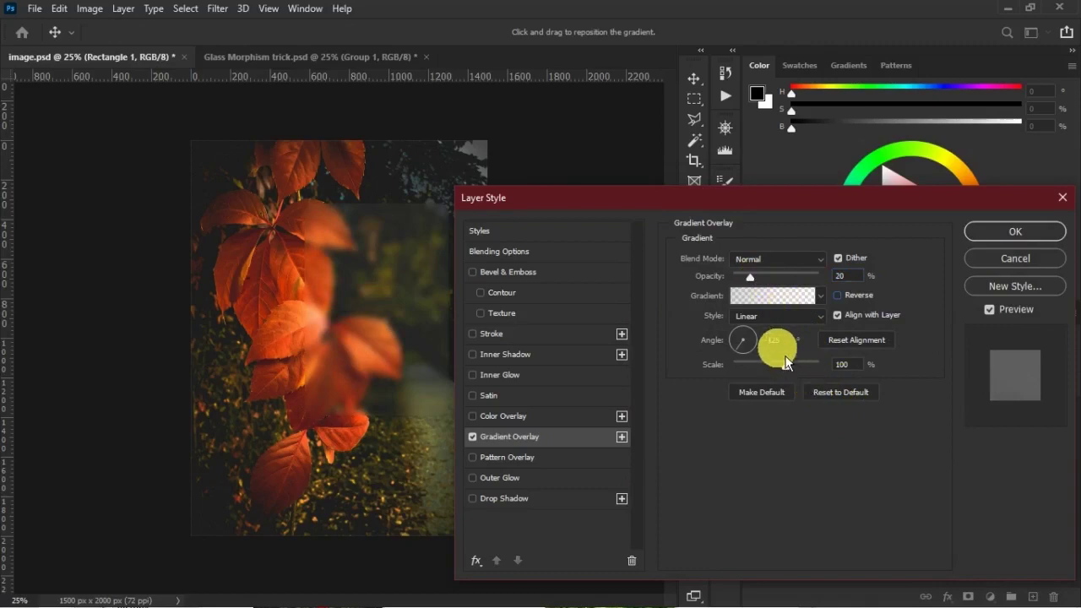
double_click(769, 341)
type("-125")
left_click(350, 281)
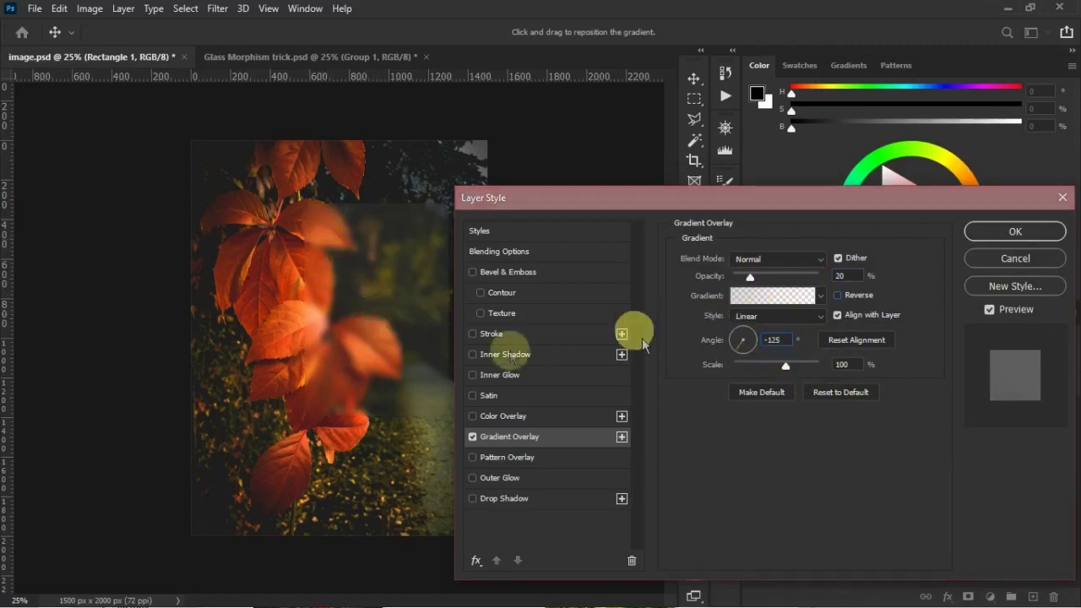
- Enable Stroke with a gradient running from mid grey to pure white
left_click(493, 333)
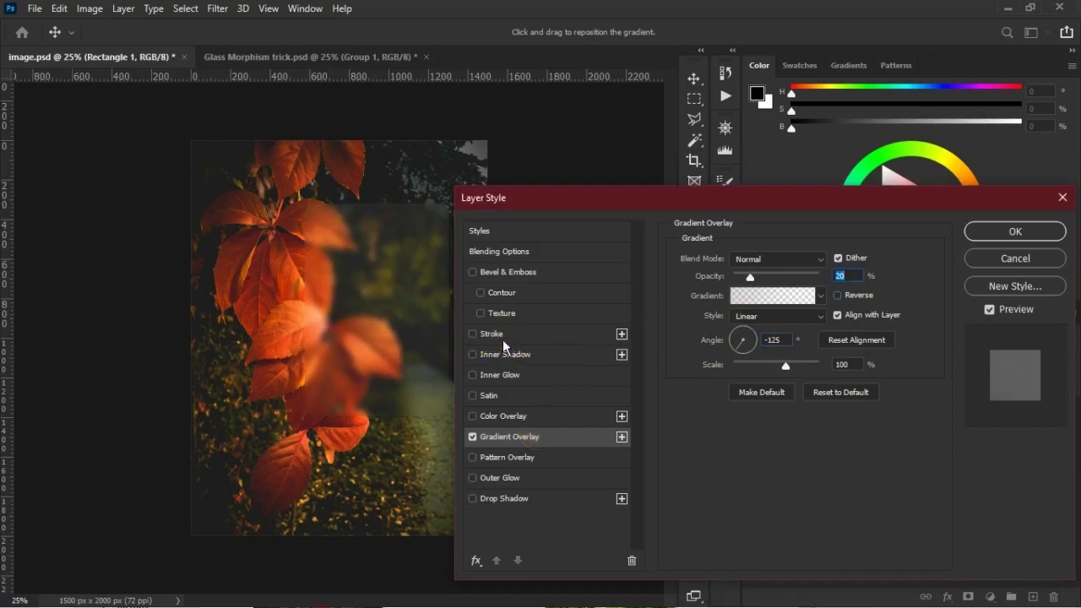
left_click(492, 333)
left_click(746, 375)
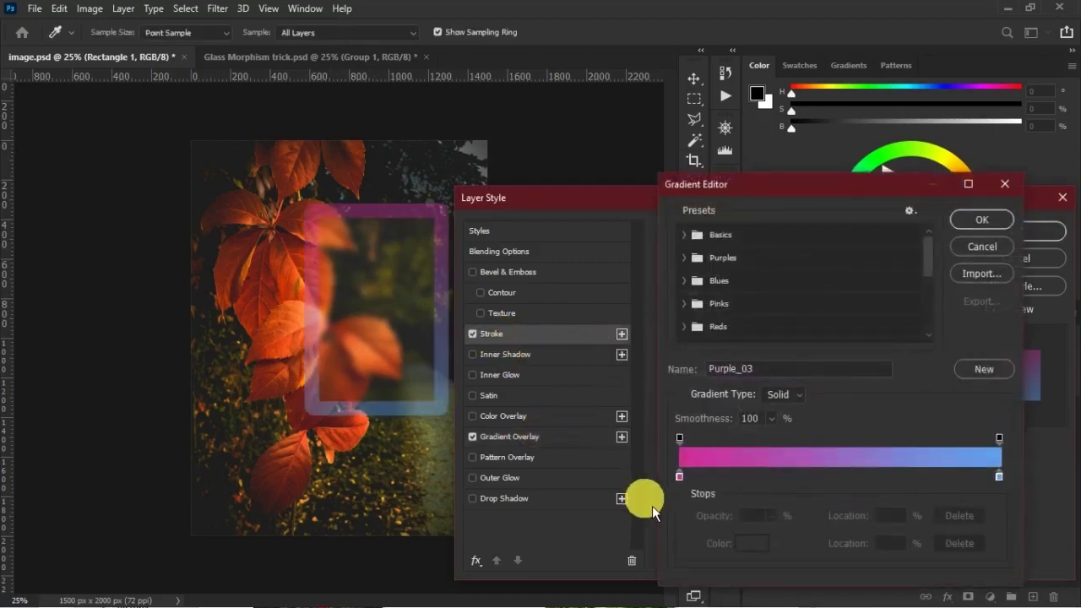
left_click(679, 476)
left_click_drag(717, 333, 633, 348)
left_click(1013, 256)
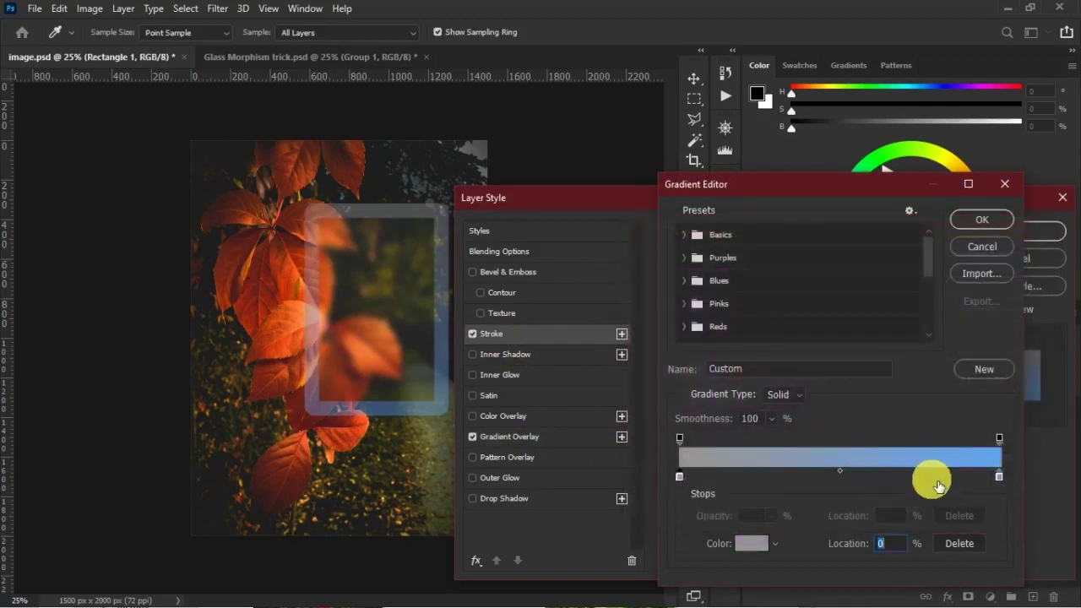
left_click(999, 477)
double_click(1000, 477)
left_click_drag(767, 377, 586, 222)
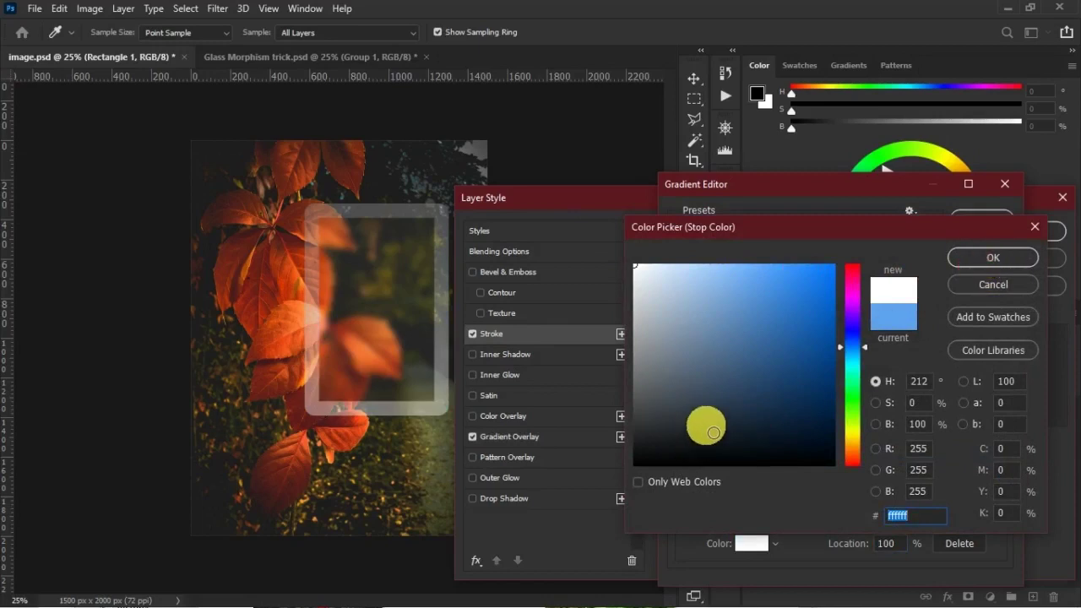
left_click(1005, 259)
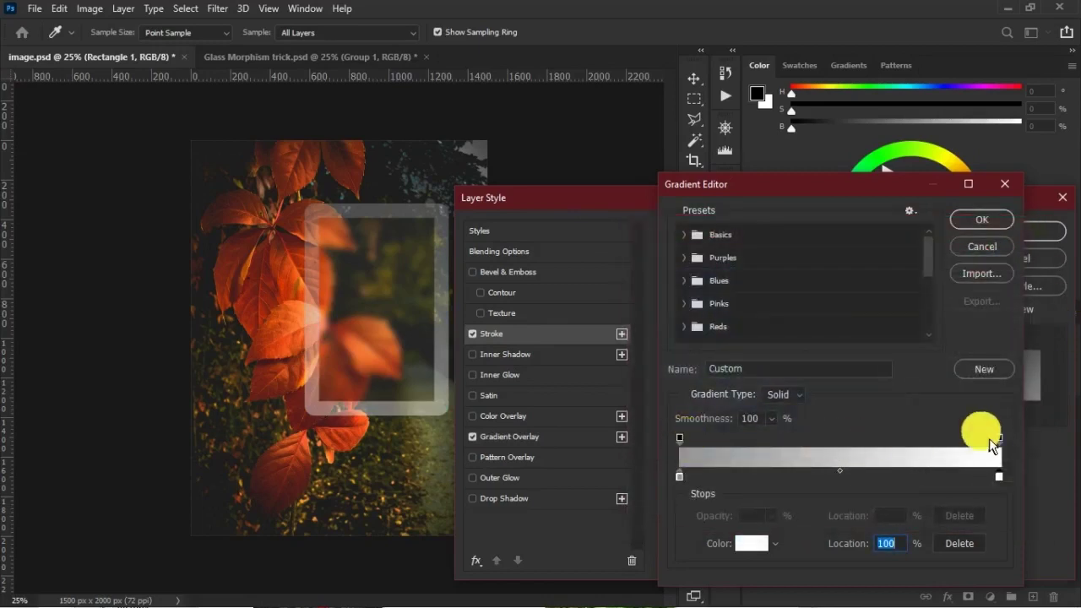
left_click(987, 228)
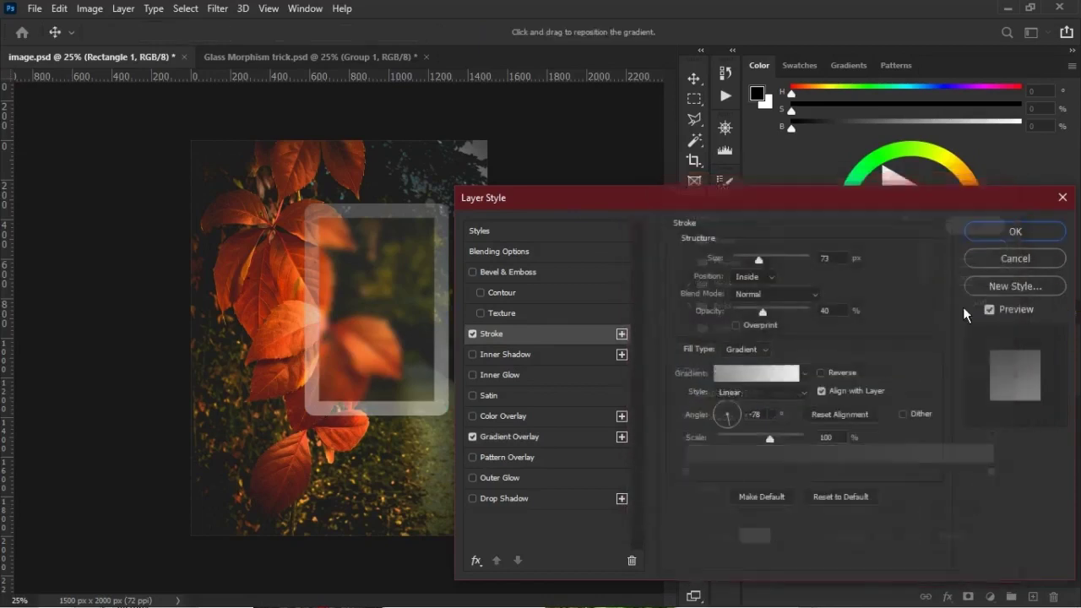
- Thin the stroke to 2 px, set its angle to -45, reverse the gradient, and apply the styles
left_click_drag(759, 258, 749, 259)
type("2")
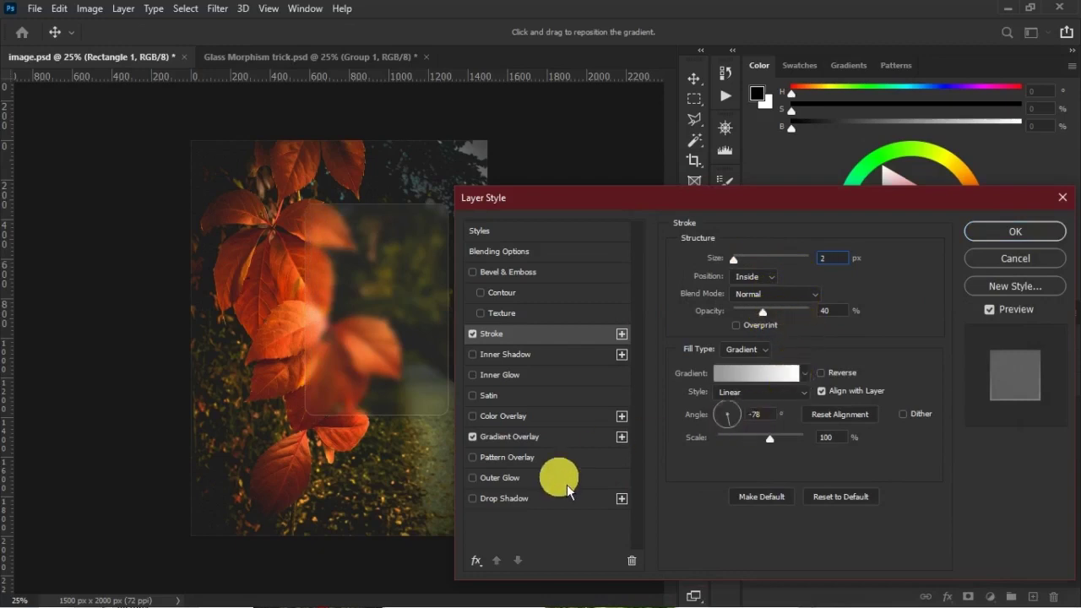
left_click(513, 436)
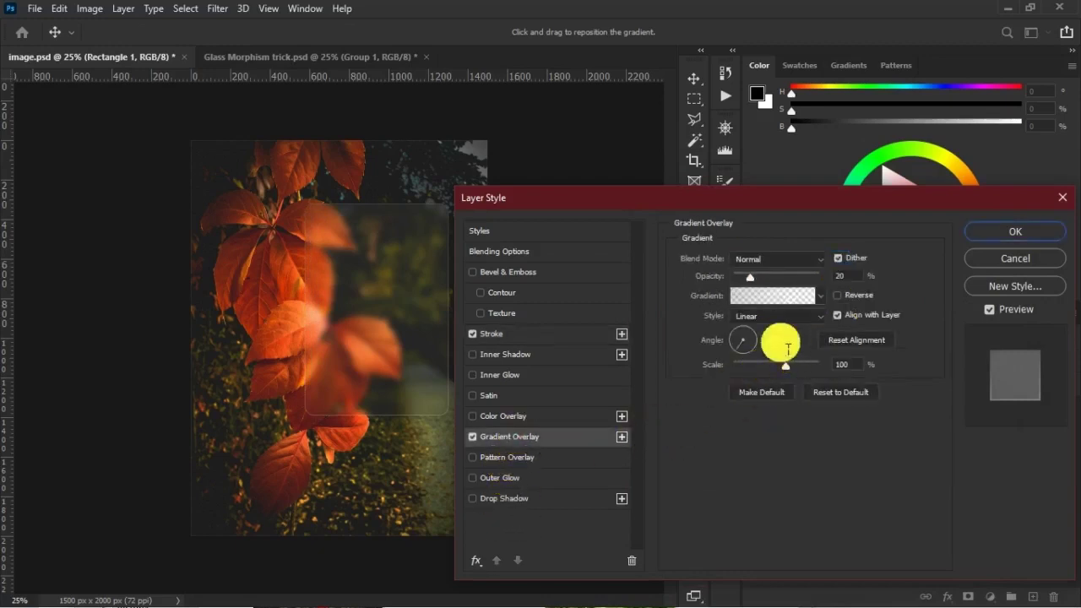
left_click(506, 335)
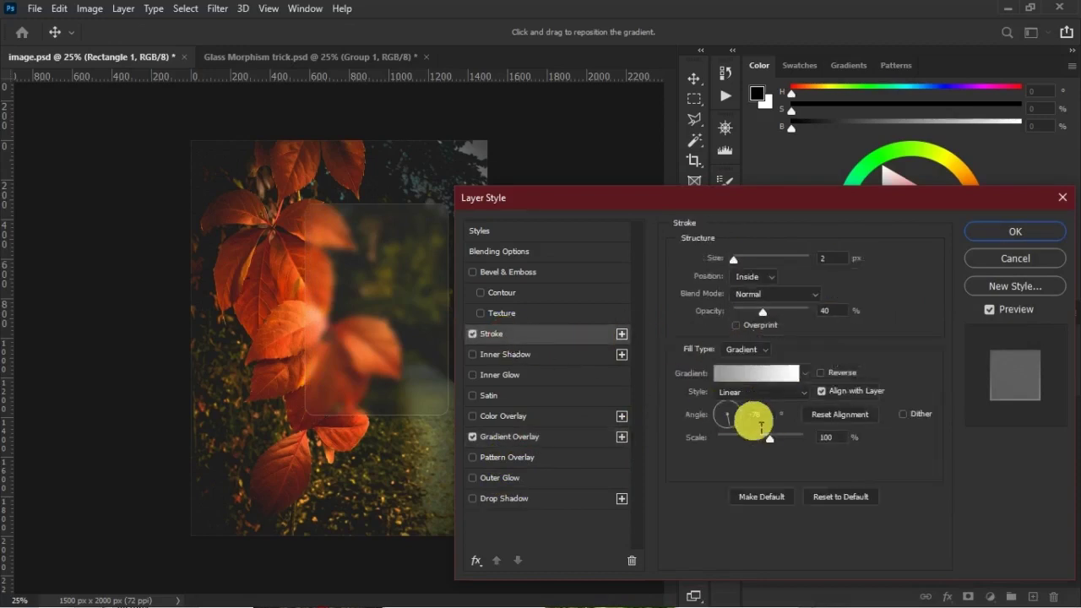
double_click(756, 413)
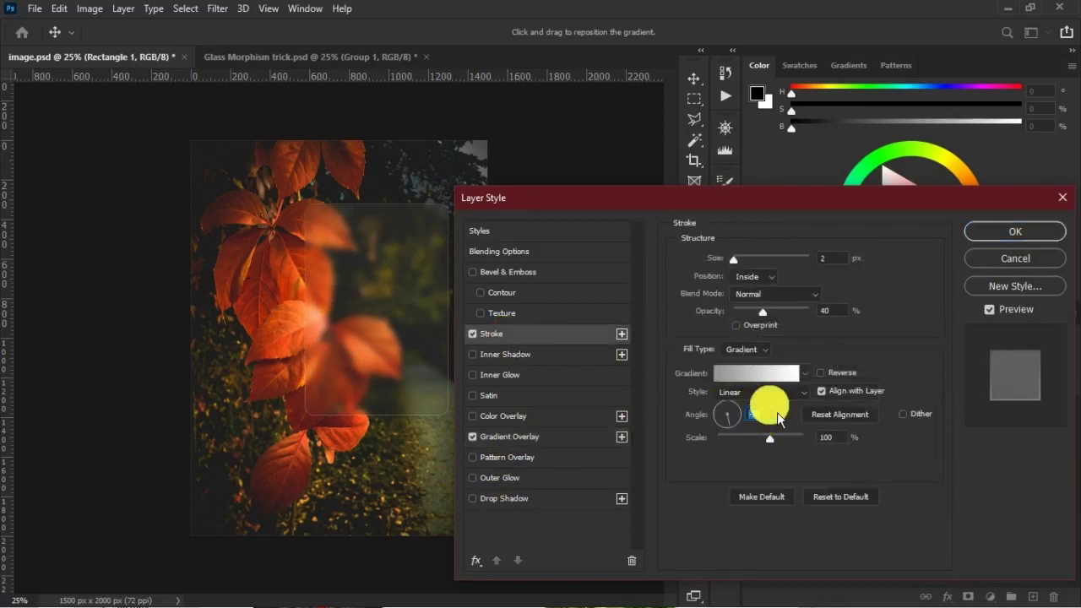
type("-45")
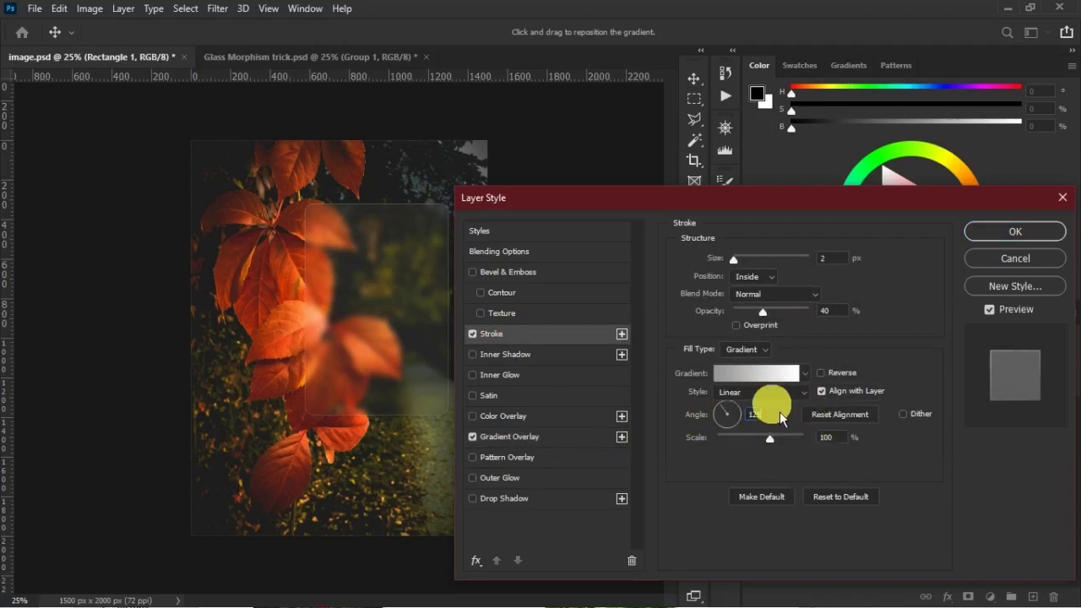
left_click(819, 373)
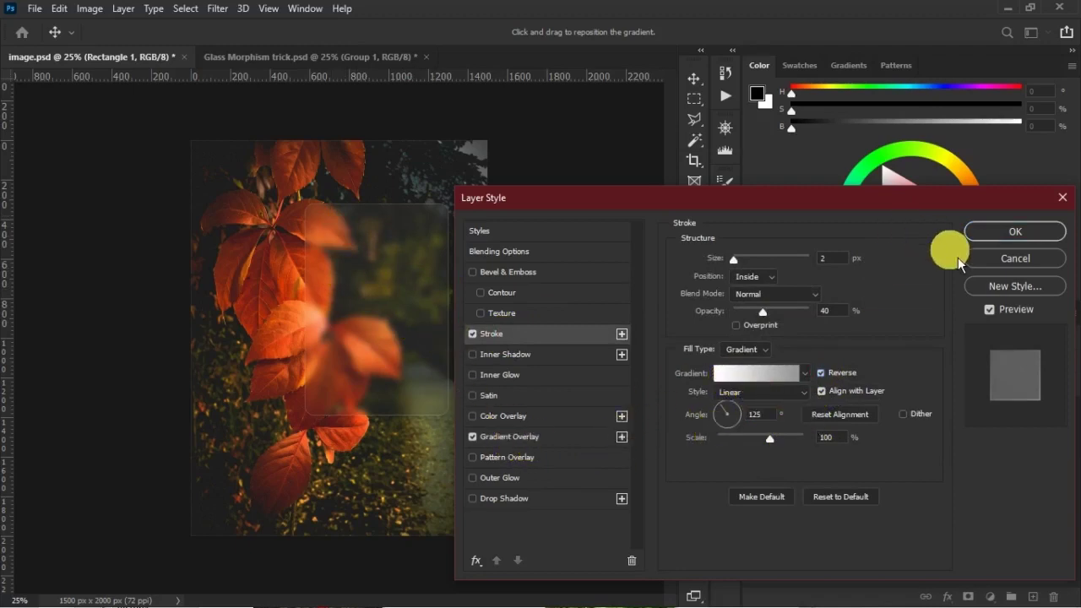
left_click(1018, 239)
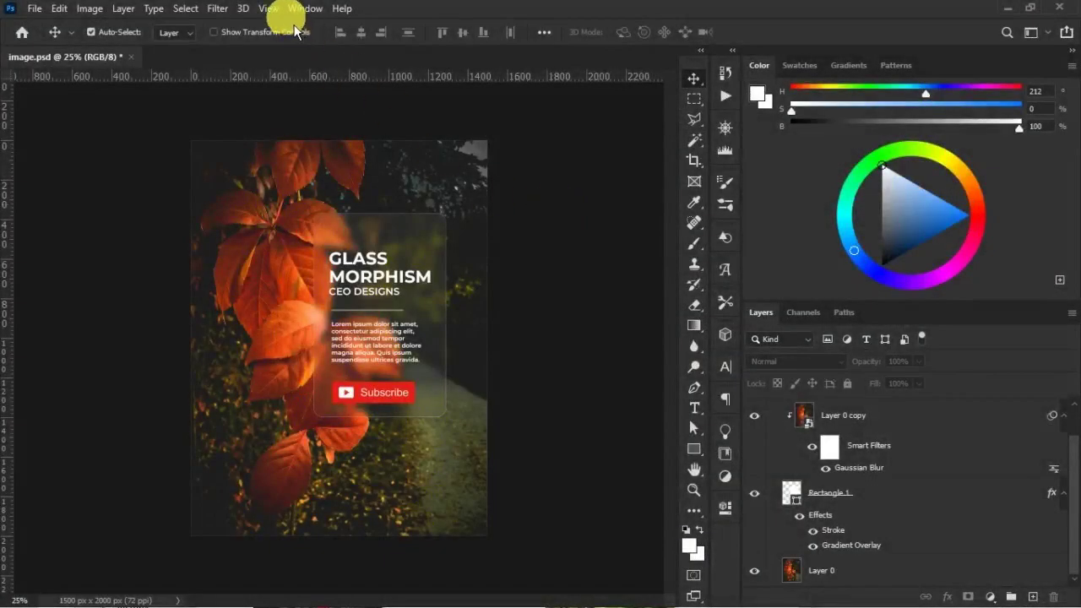
- Show the Actions panel from the Window menu and bring it fully into view
left_click(304, 8)
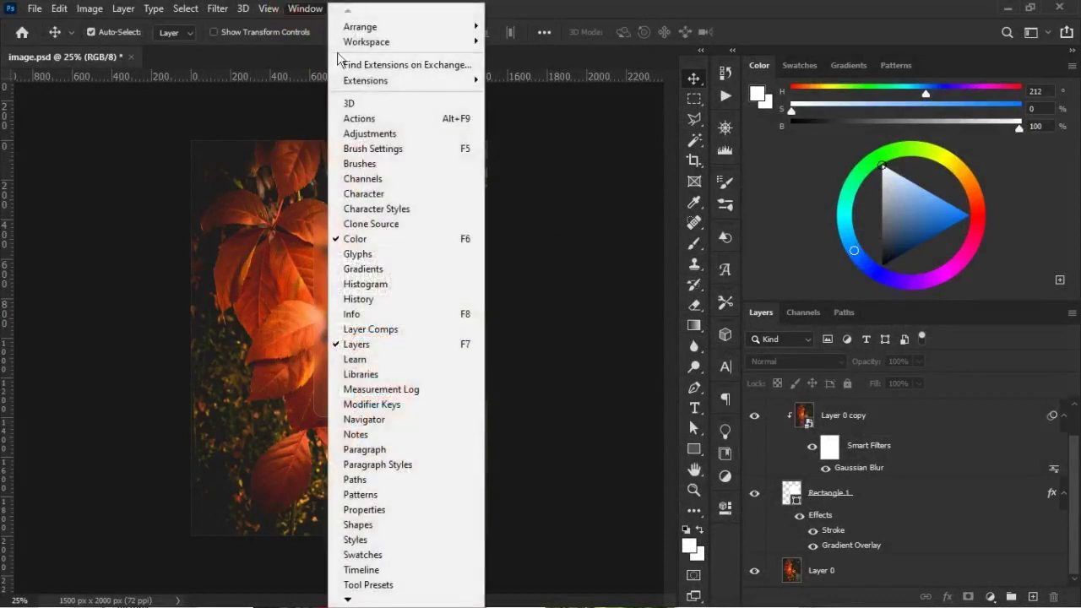
left_click(411, 129)
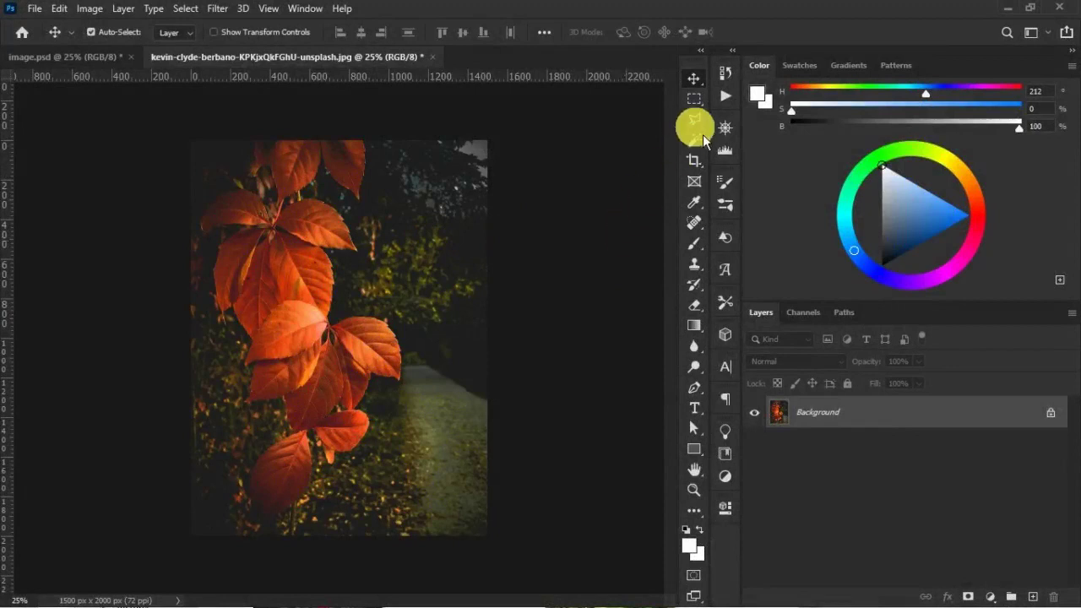
left_click(725, 95)
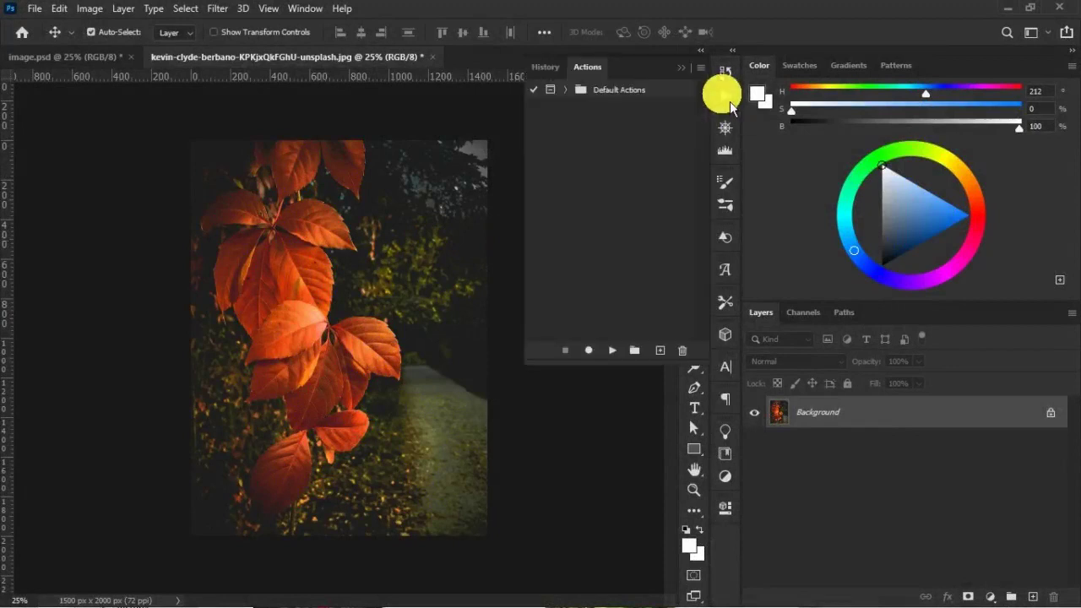
- Create a new action named Glass Morphism 30s and start recording it
left_click(661, 351)
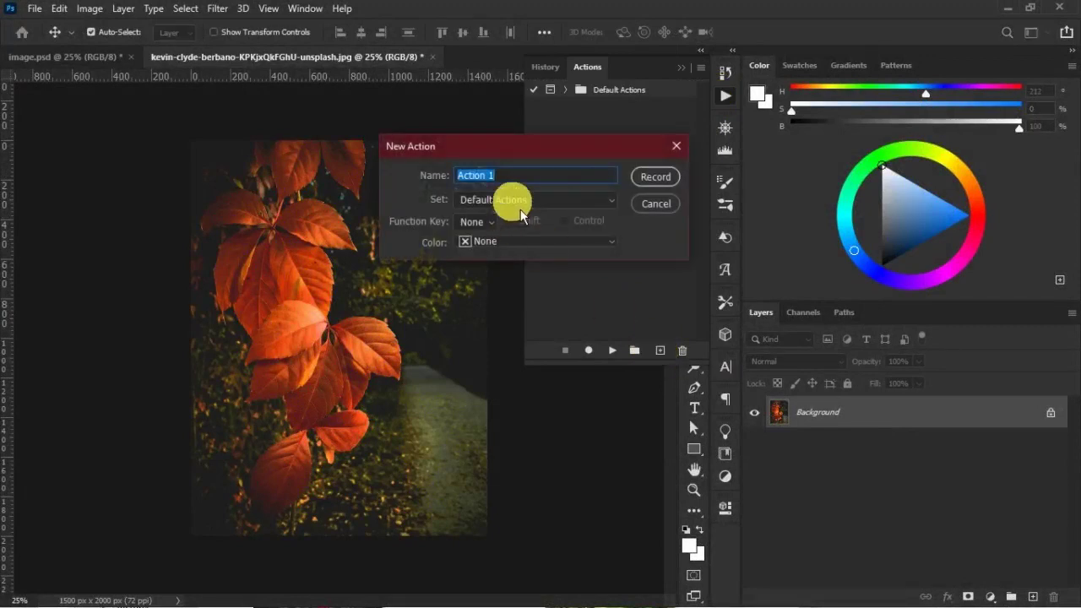
type("Glass Morphism 30s")
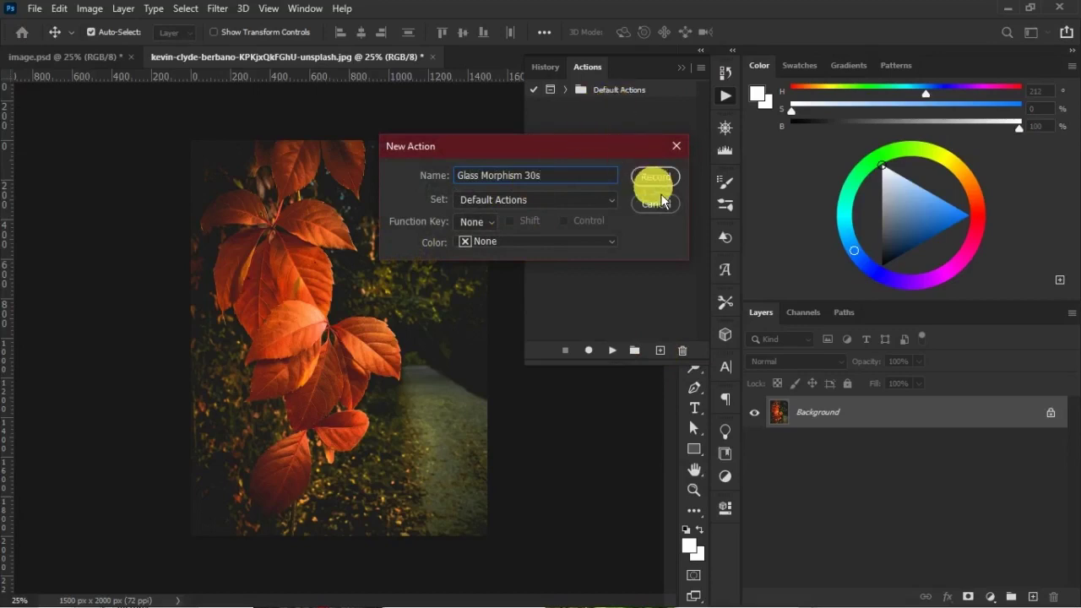
left_click(656, 176)
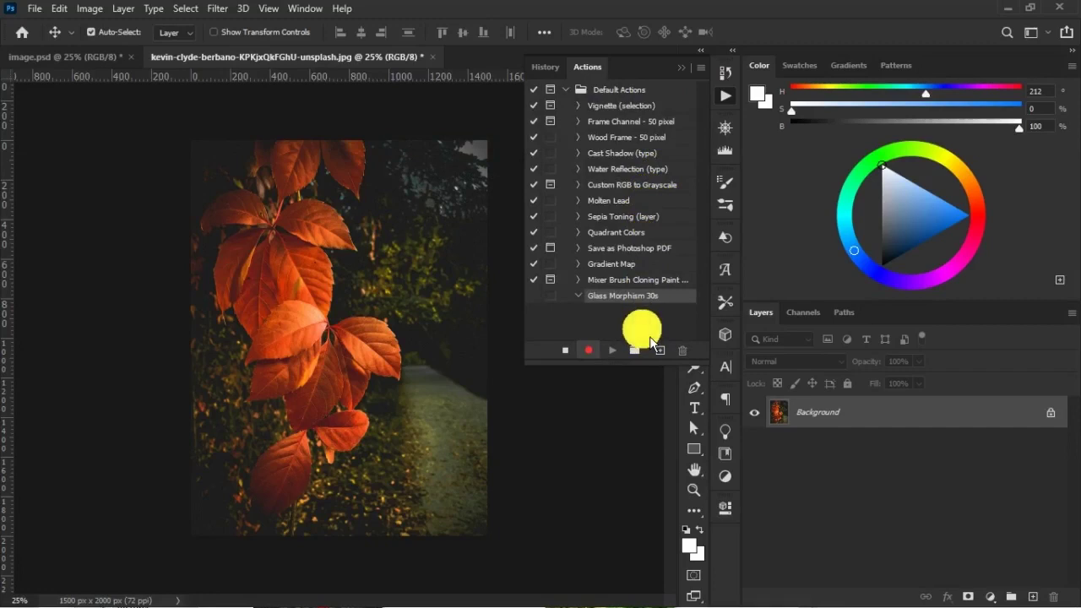
- Unlock the background photo and draw the card rectangle over it
left_click(1050, 412)
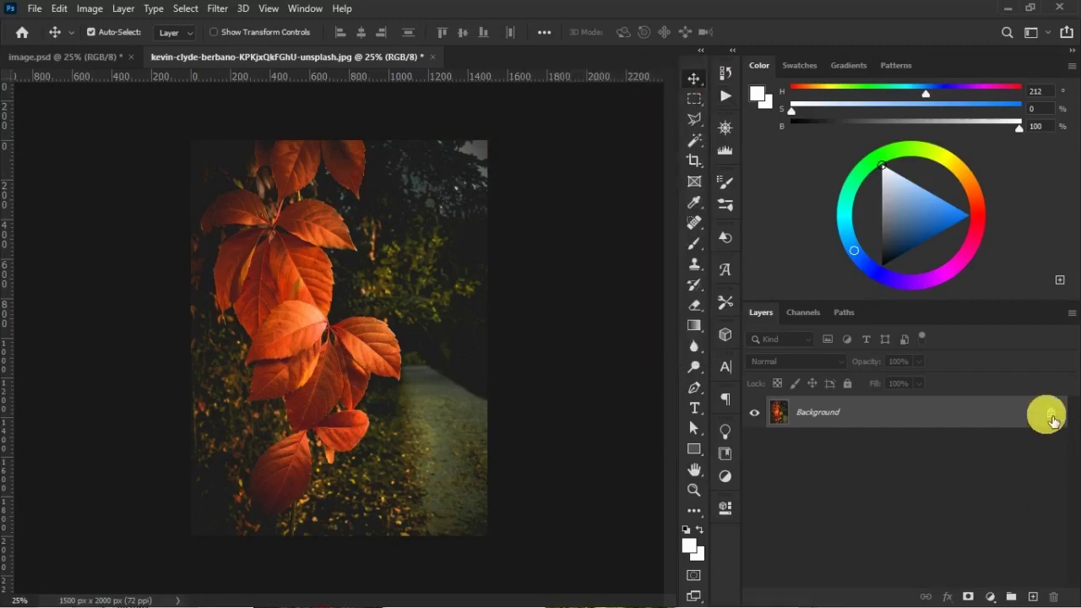
left_click(1032, 596)
key("u")
left_click_drag(314, 207, 450, 429)
key("v")
- Duplicate the photo to the top as a blurred smart object and add a Gradient Overlay to Rectangle 1
left_click(927, 449)
key("ctrl+j")
right_click(897, 430)
left_click(743, 253)
left_click(217, 8)
left_click(473, 244)
key("Return")
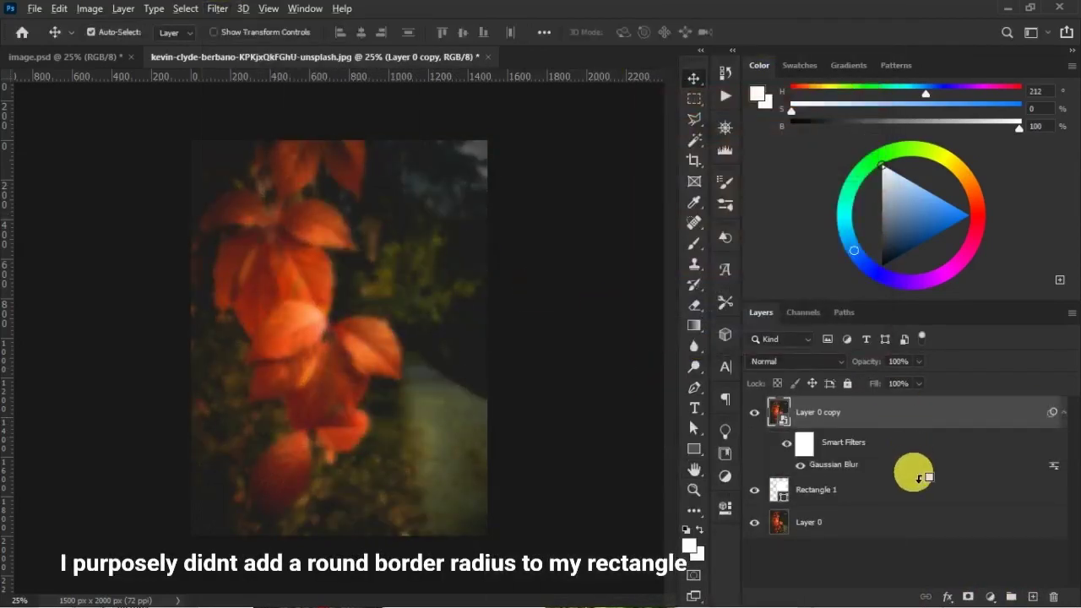
double_click(916, 489)
left_click(509, 436)
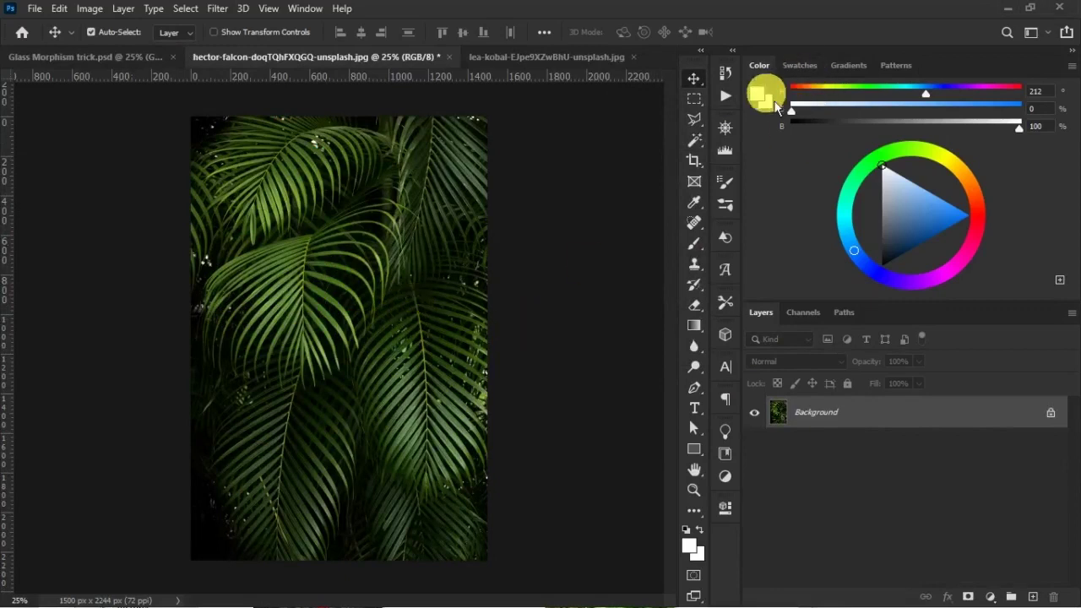
- Run the Glass Morphism 30s action on the palm photo and round the rectangle's corners to 70 px
left_click(725, 95)
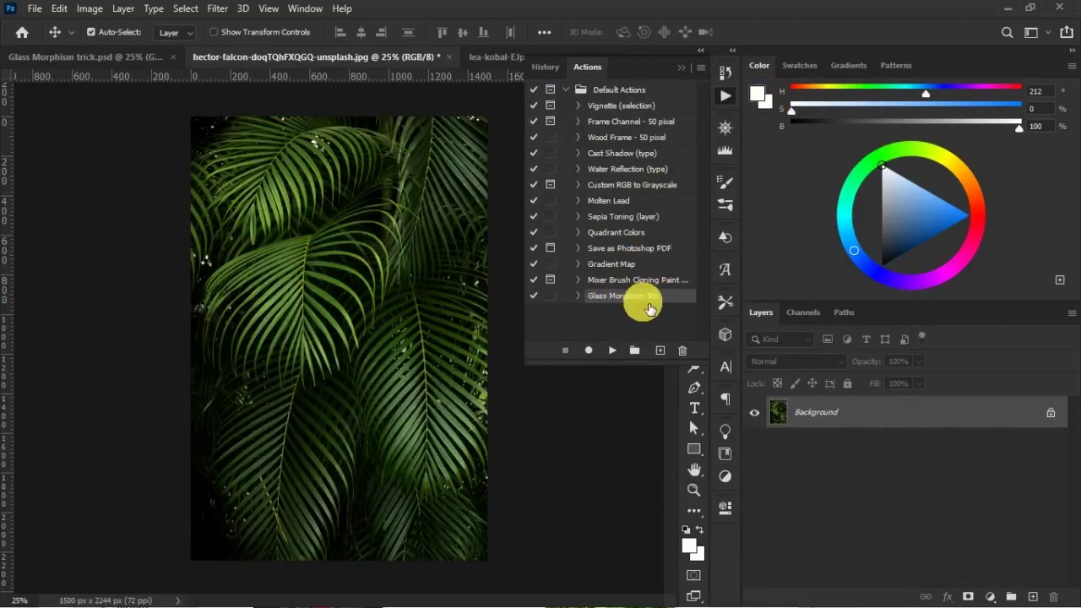
left_click(612, 350)
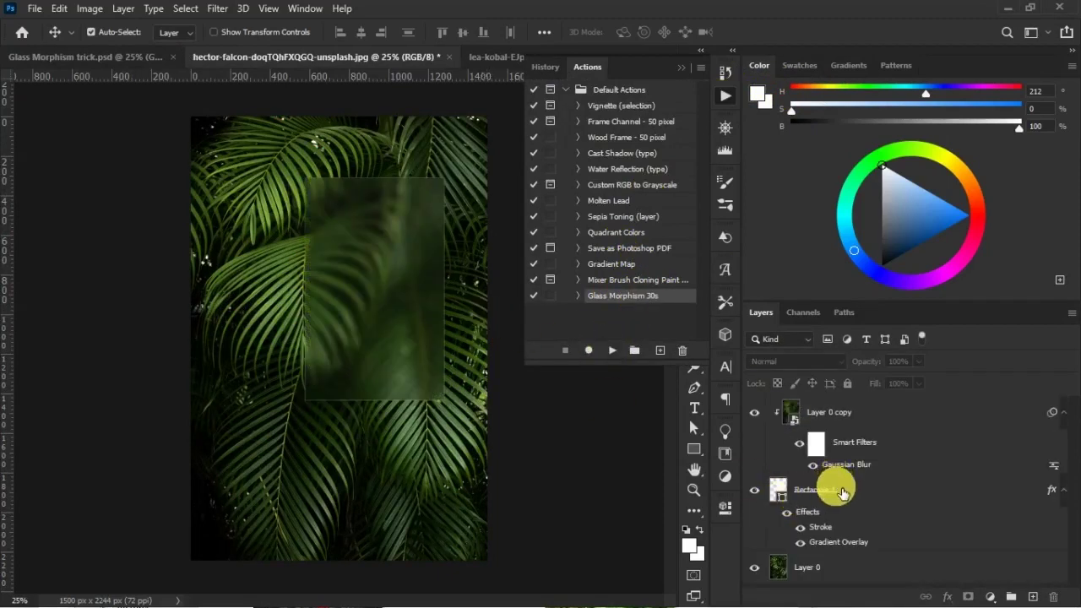
left_click(842, 493)
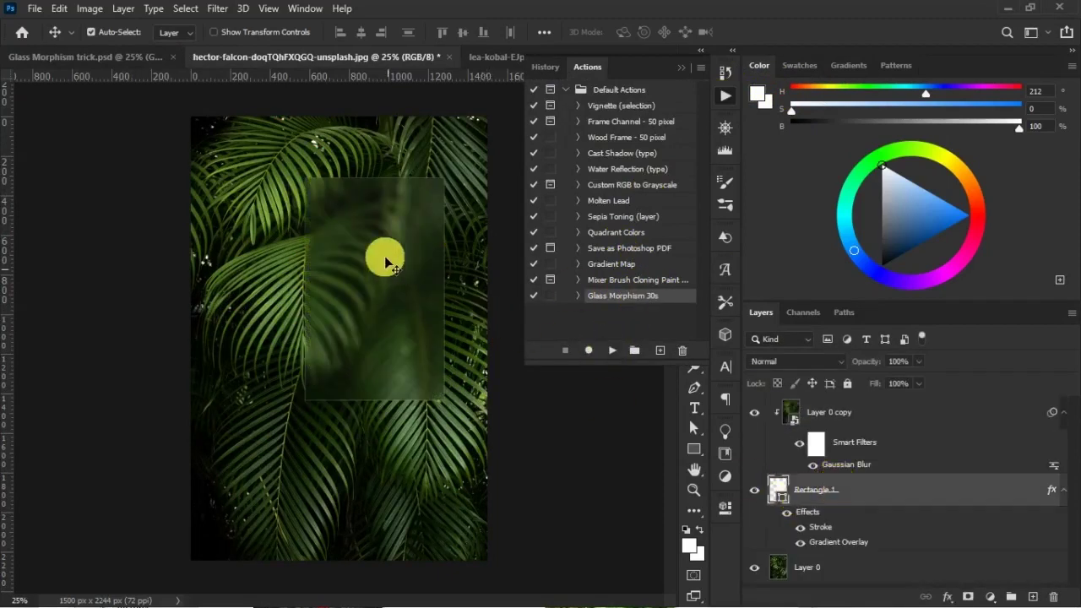
left_click(740, 506)
left_click(535, 473)
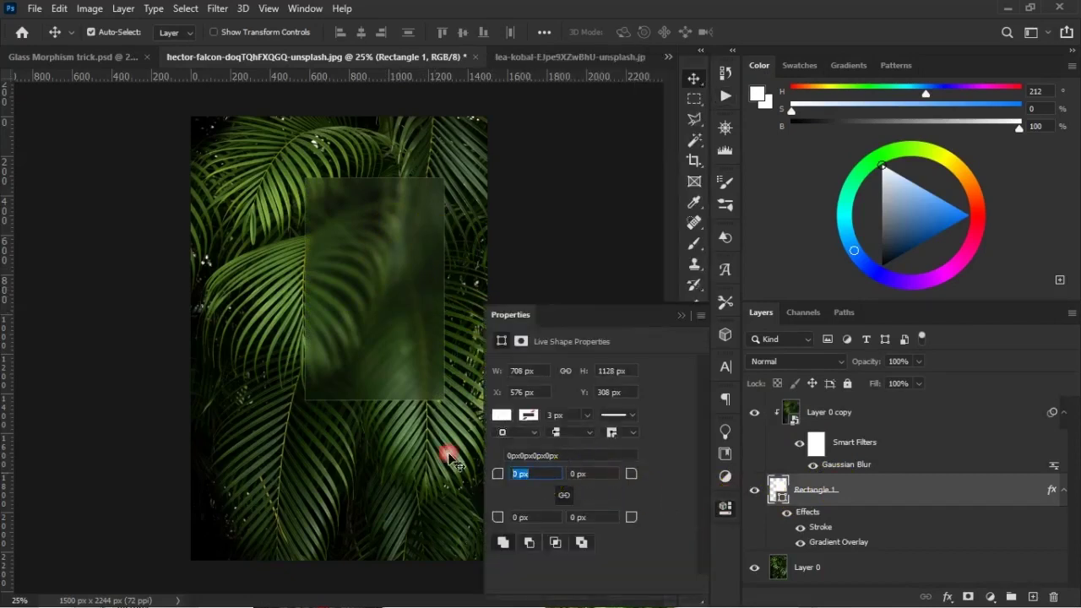
type("70")
key("Tab")
left_click(656, 332)
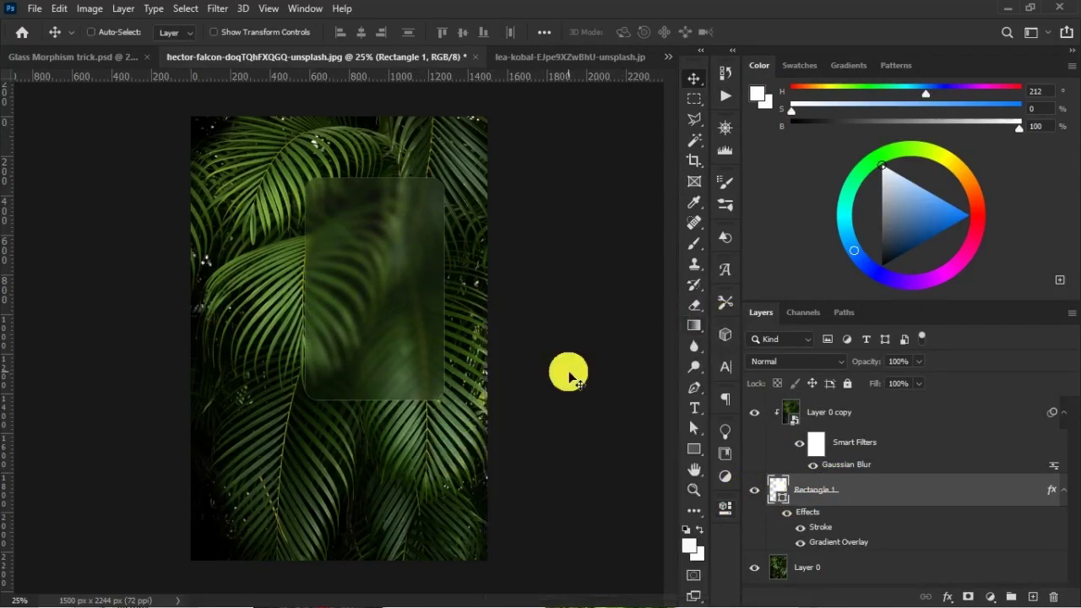
- Move the card further left and place the text group onto it
key("ctrl+t")
left_click_drag(363, 282, 316, 298)
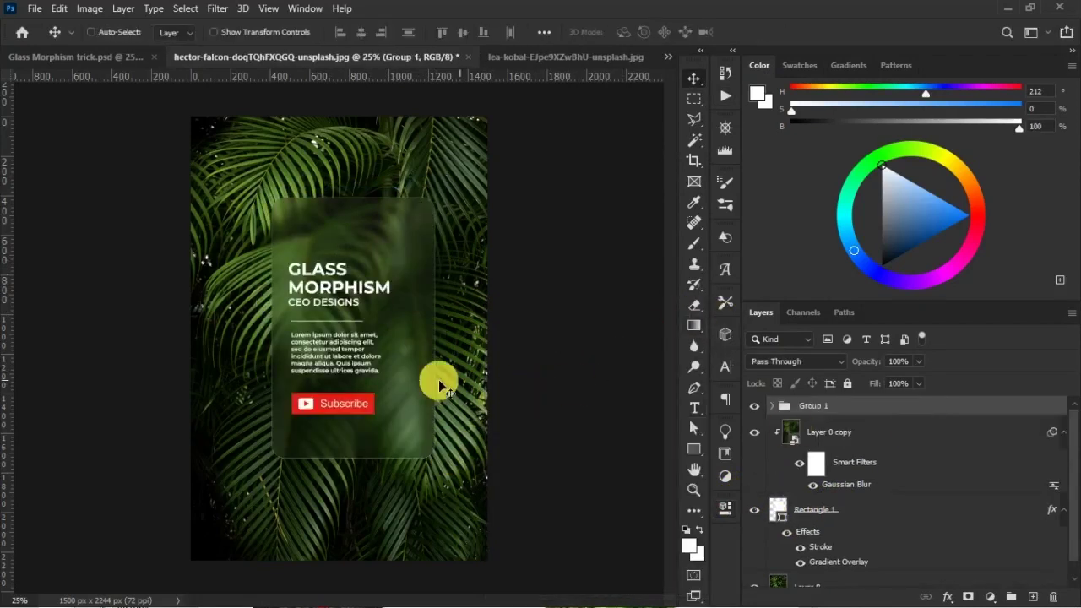
key("ctrl+t")
left_click_drag(398, 406, 384, 373)
key("Return")
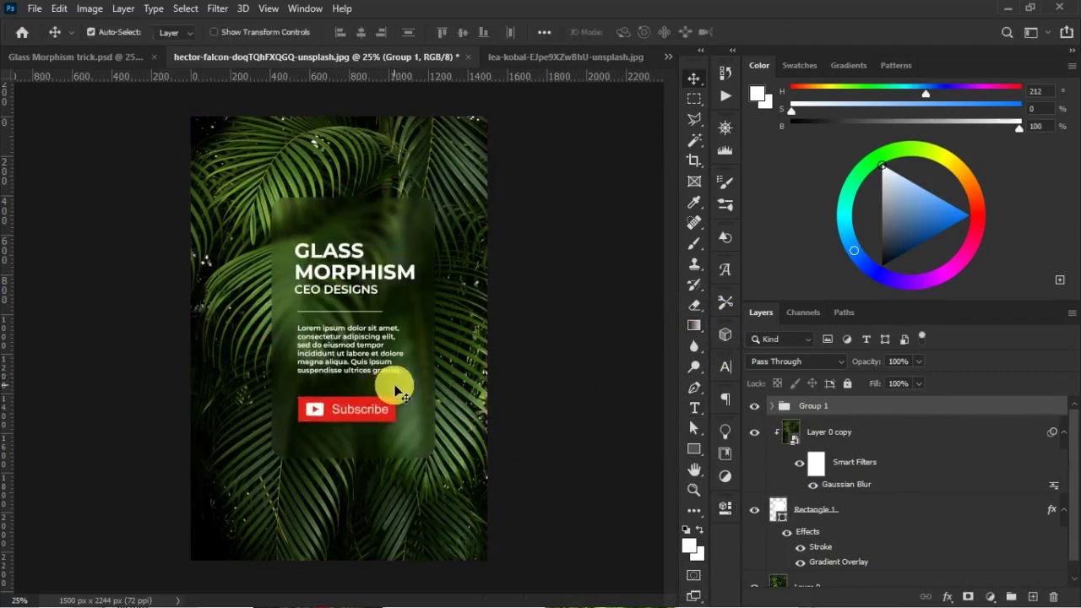
left_click(559, 59)
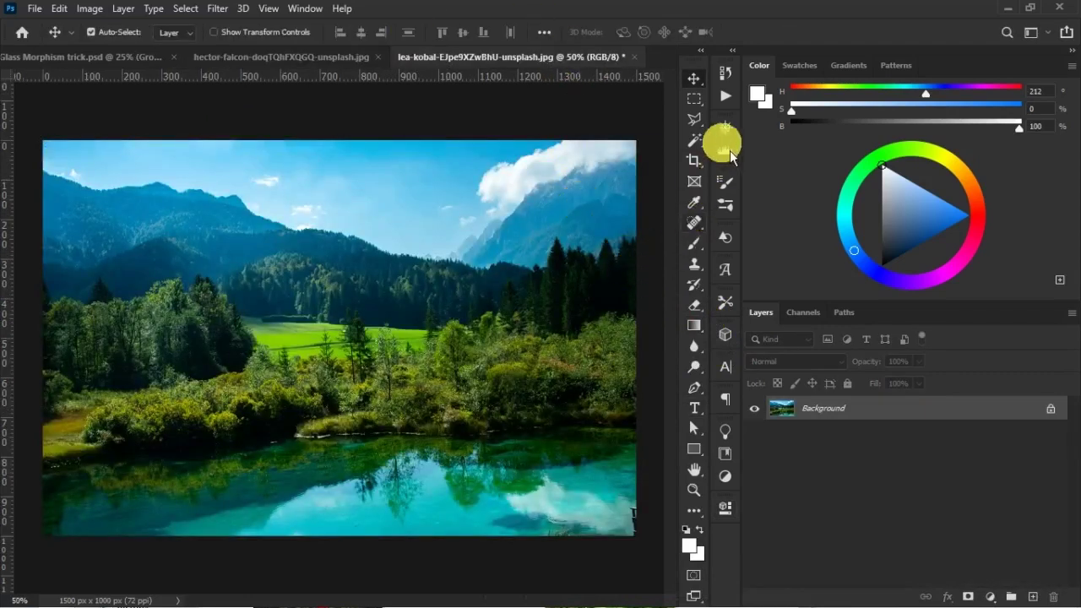
- Run the Glass Morphism 30s action on the landscape photo
left_click(726, 96)
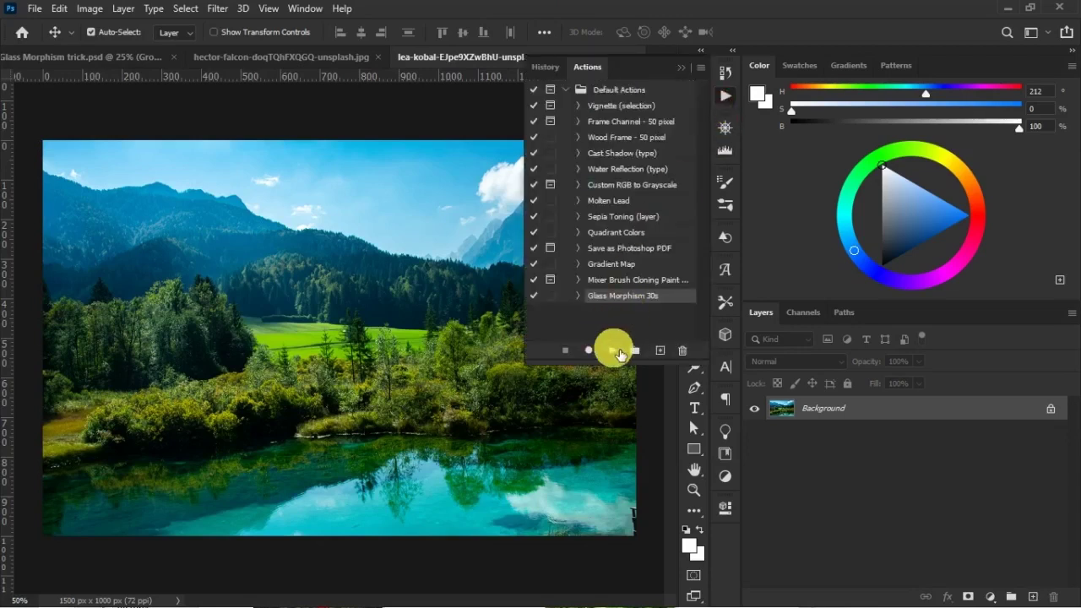
left_click(613, 349)
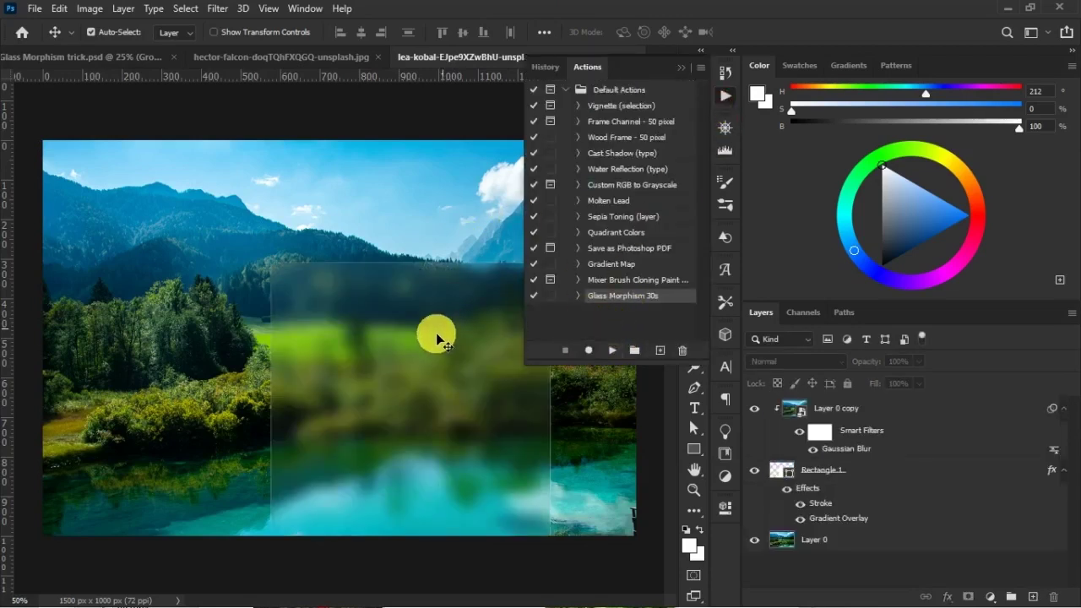
left_click(557, 263)
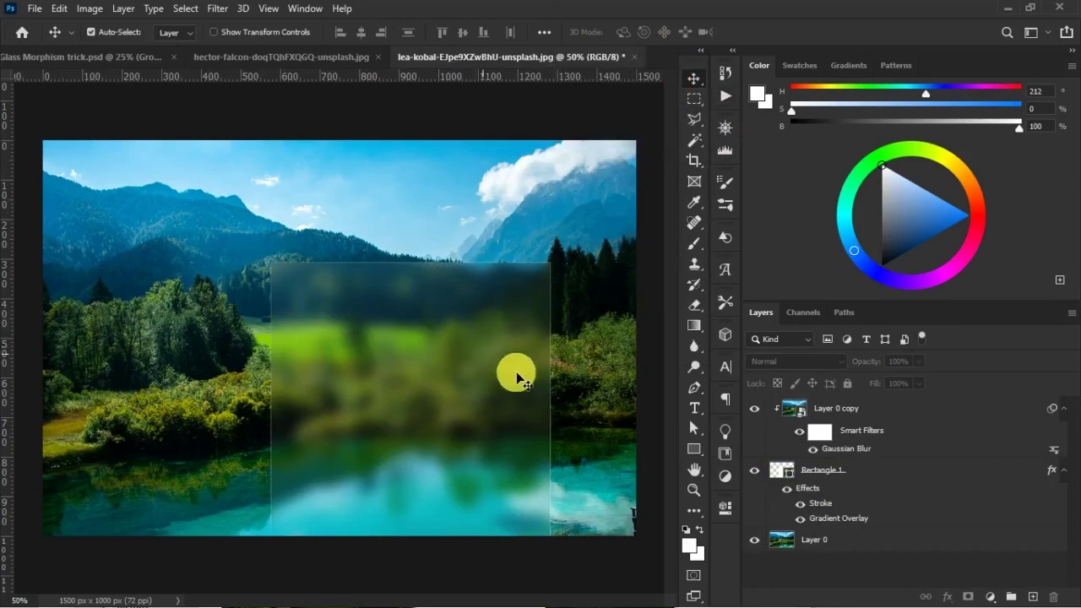
- Scale Rectangle 1 down to about 64% from its top-left corner and shift it into place
left_click(844, 466)
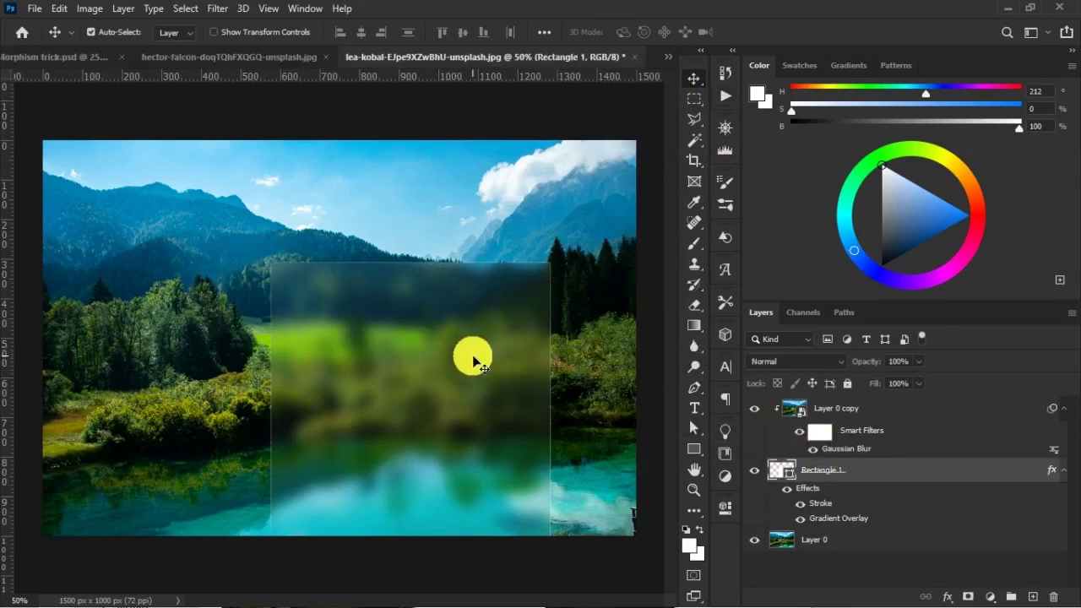
left_click_drag(475, 355, 470, 358)
key("ctrl+t")
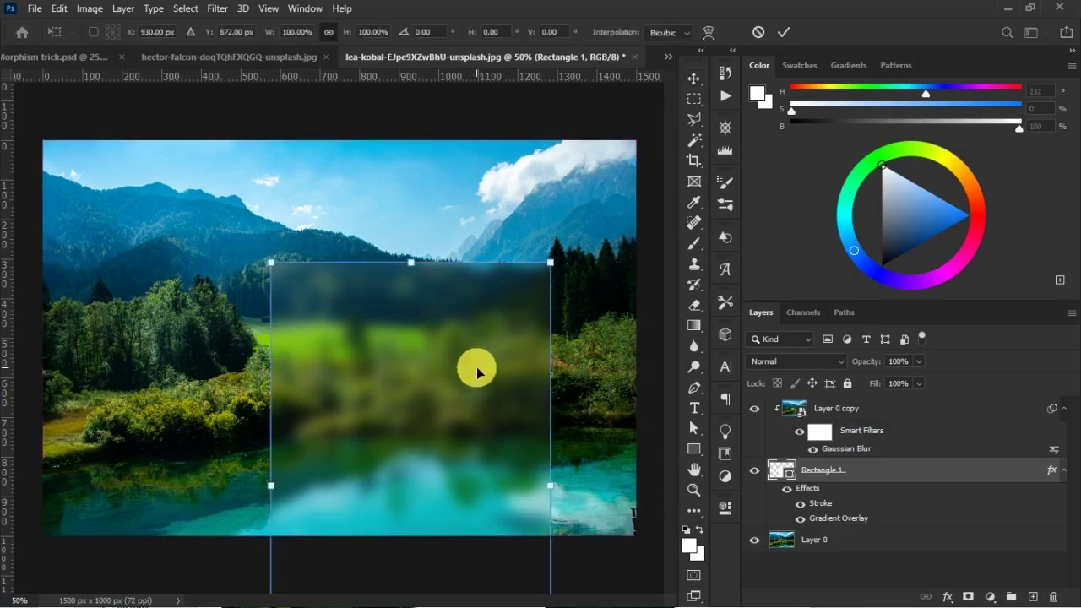
left_click_drag(291, 267, 164, 213)
left_click_drag(76, 169, 127, 207)
left_click_drag(185, 261, 225, 265)
- Commit the resized card and round its corners to 50 px
left_click(499, 390)
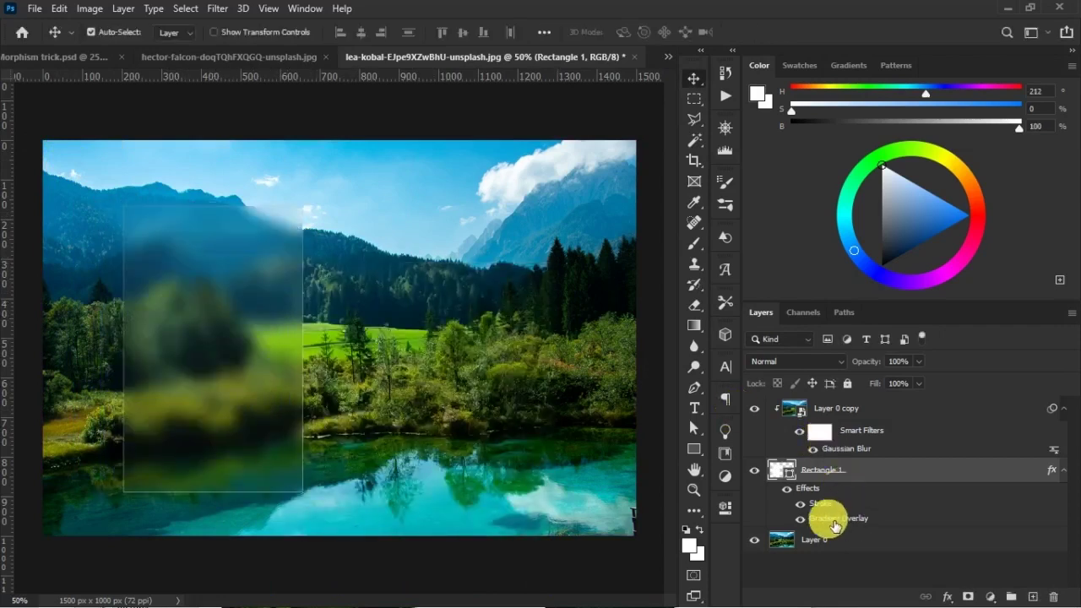
left_click(724, 506)
left_click(524, 474)
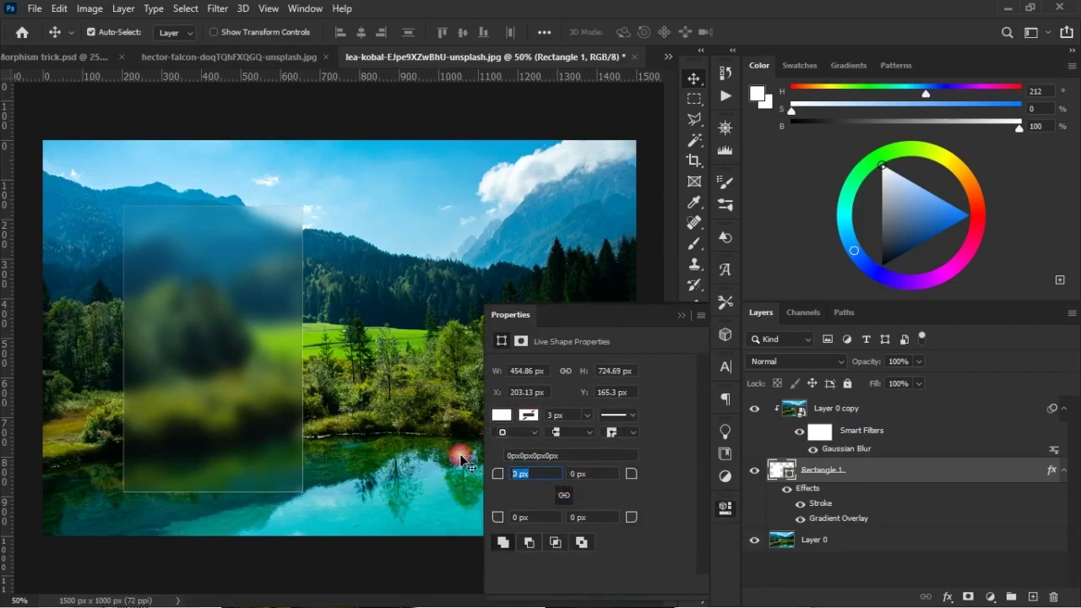
type("50")
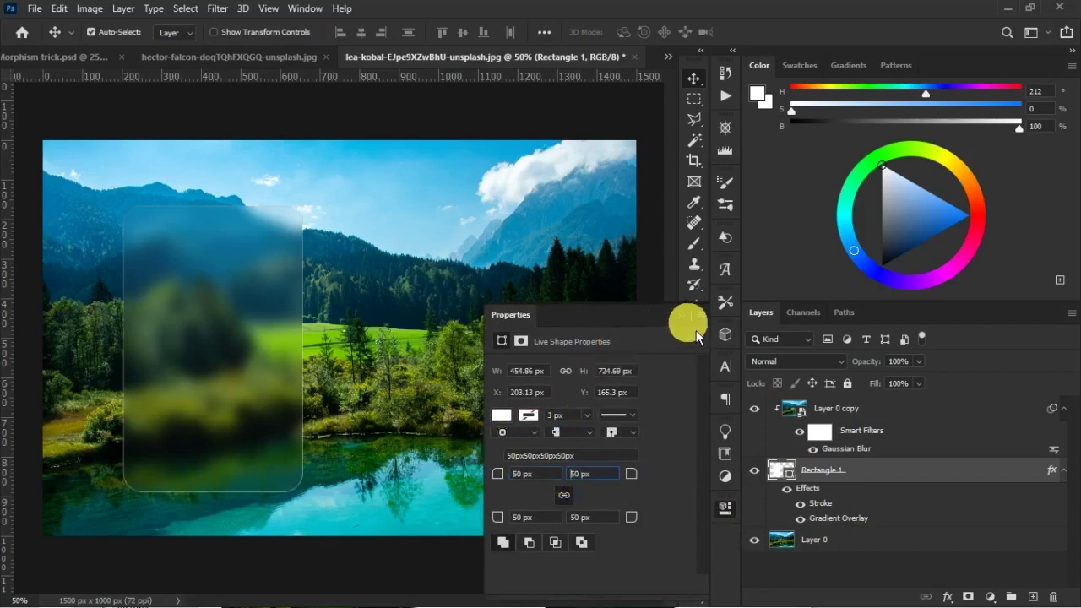
left_click(681, 315)
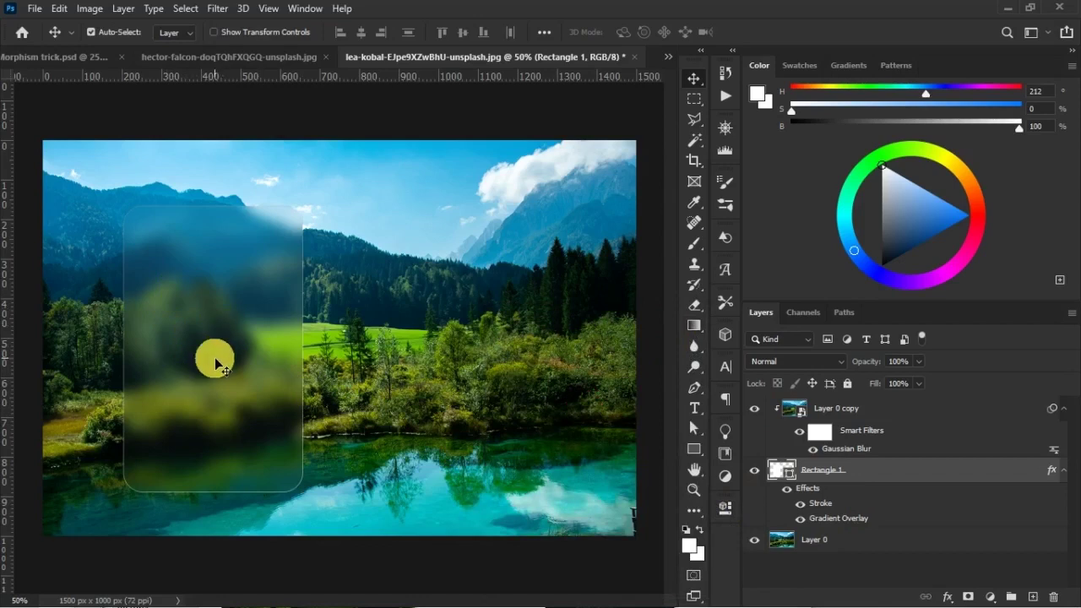
- Reapply the duplicate's Gaussian Blur and scale the text group to fit the card
double_click(859, 444)
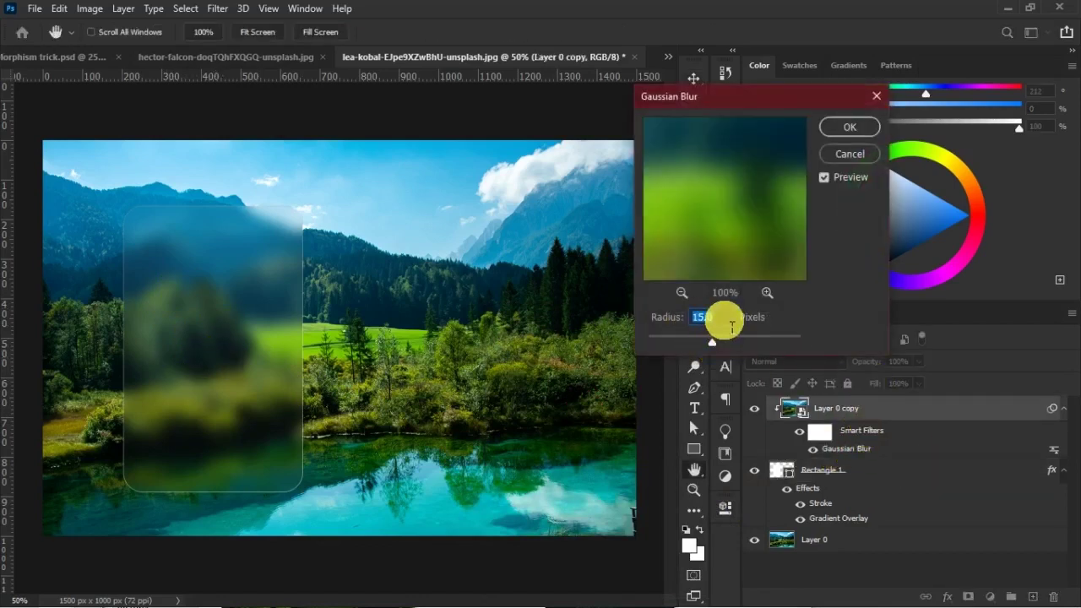
key("Return")
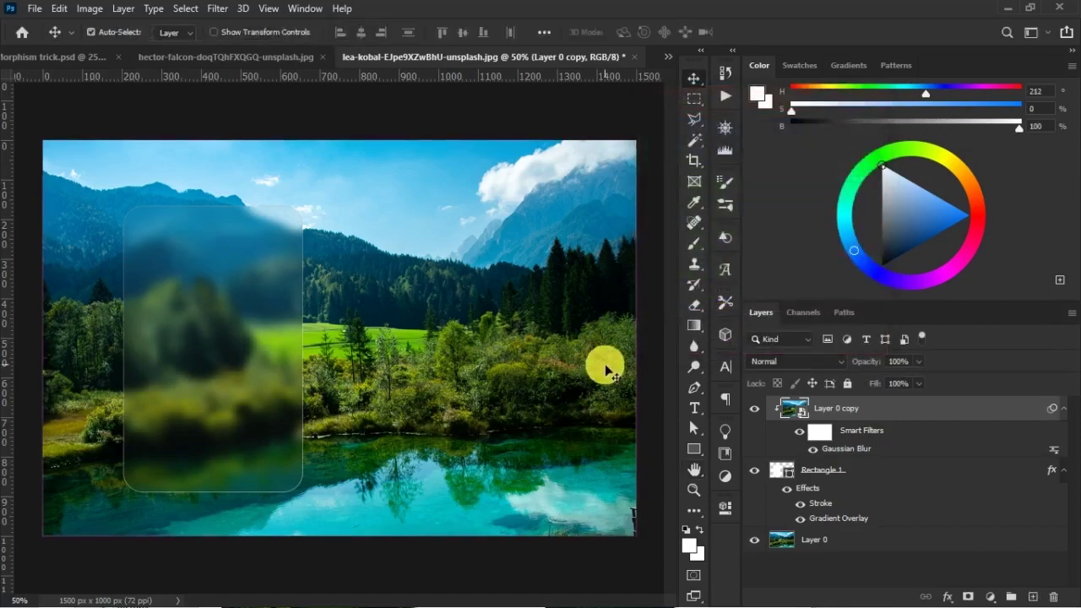
left_click_drag(434, 150, 312, 252)
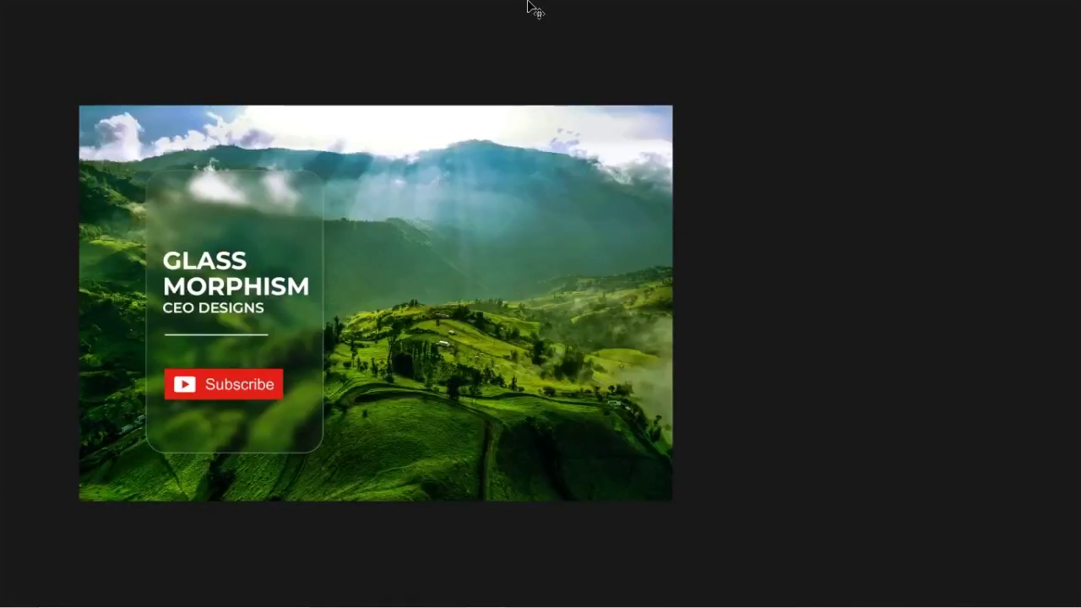
- Bring up the green hills design showing the blurred glass card, GLASS MORPHISM title, CEO DESIGNS and Subscribe button
left_click(694, 8)
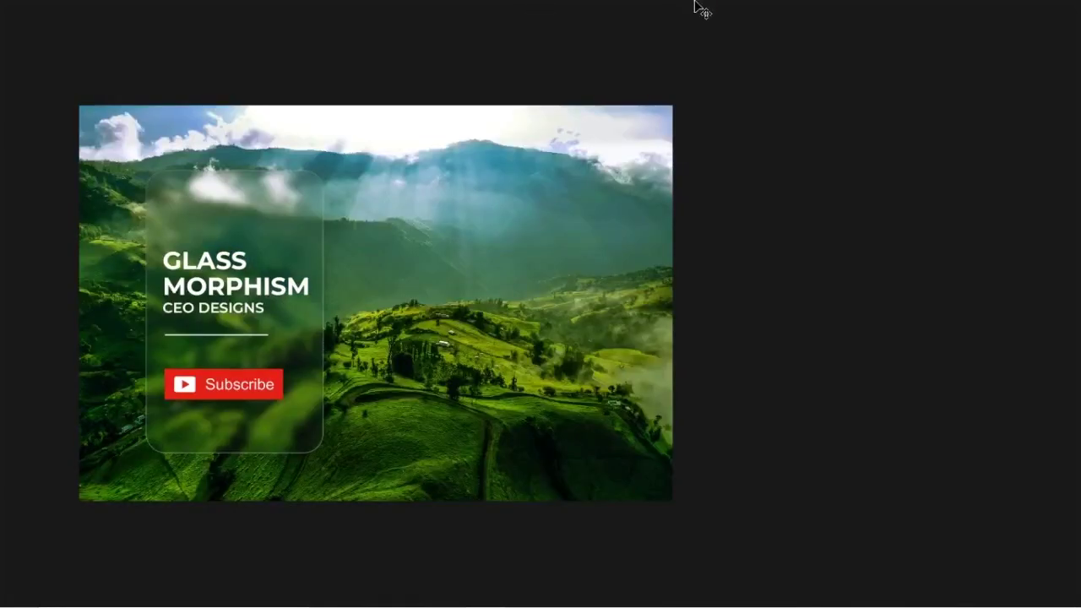